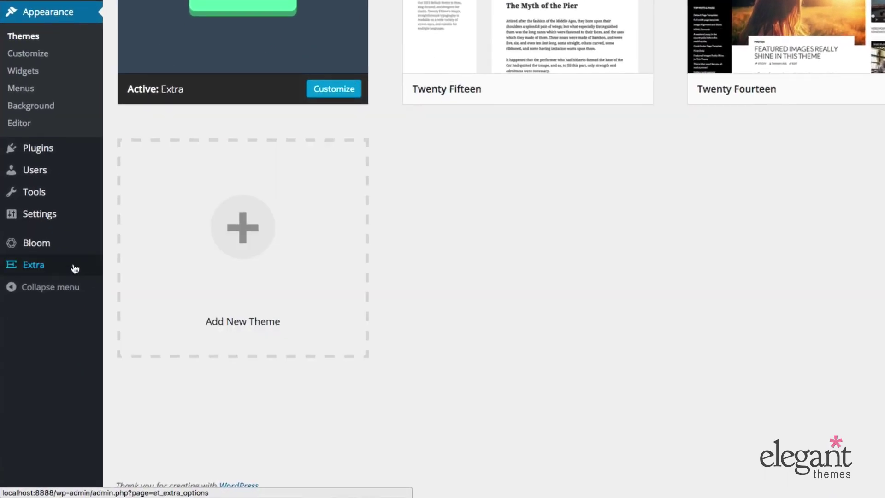
- Go to the Extra menu's Theme Options to reach ePanel's General Settings
{"action": "mouse_move", "coordinate": [57, 297]}
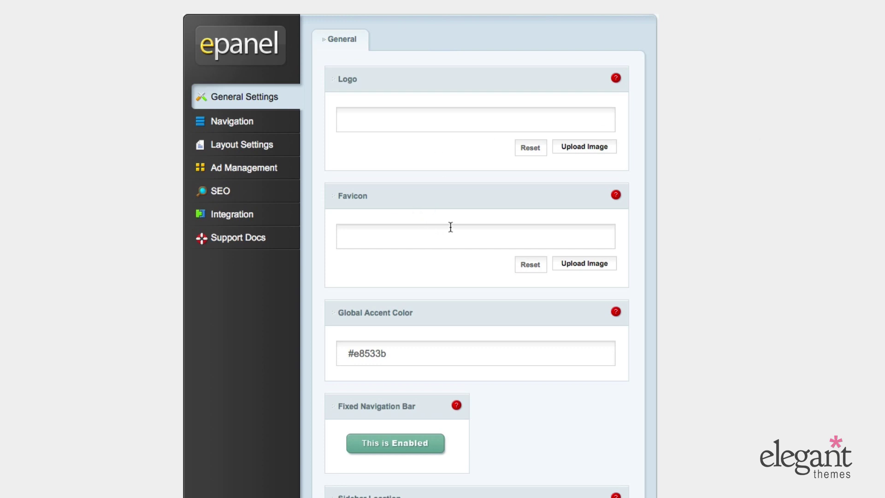
{"action": "left_click", "coordinate": [462, 122]}
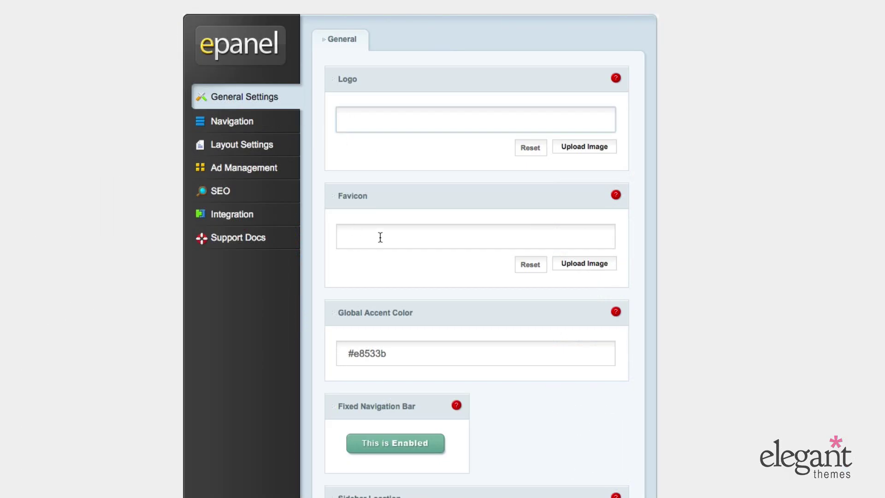
{"action": "left_click", "coordinate": [369, 237]}
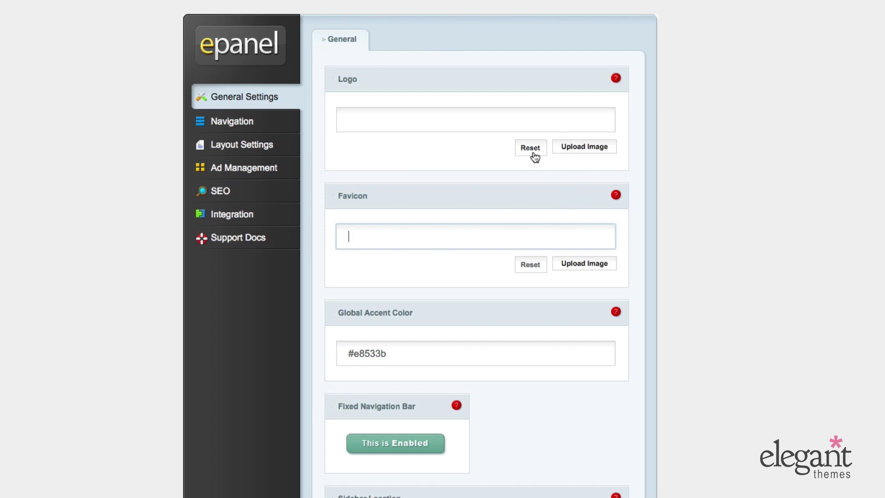
{"action": "left_click", "coordinate": [718, 151]}
{"action": "scroll", "coordinate": [436, 124], "scroll_direction": "down", "scroll_amount": 5}
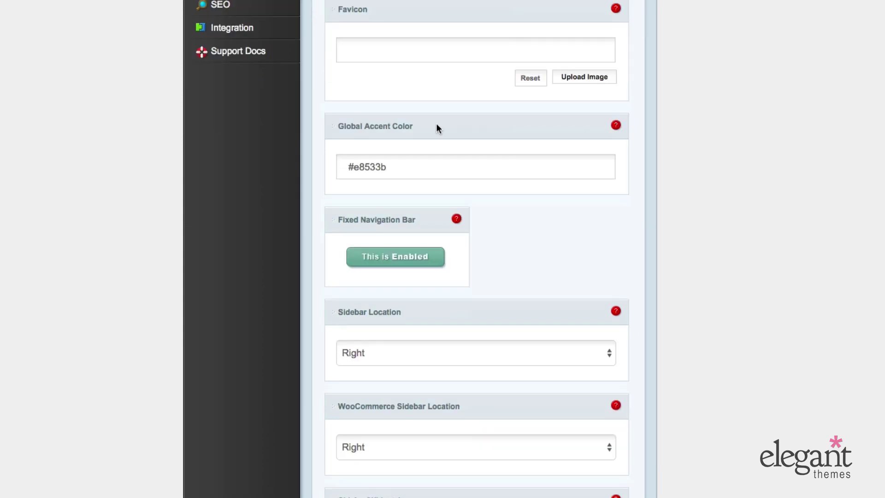
{"action": "left_click", "coordinate": [422, 167]}
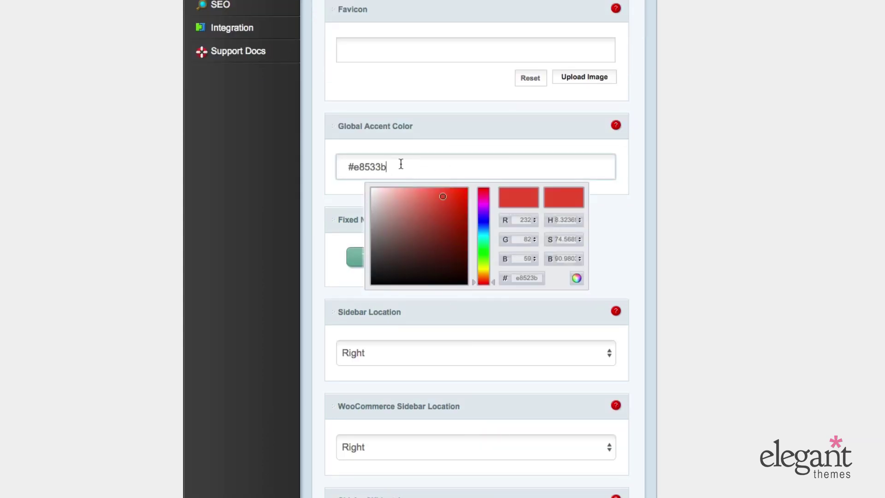
{"action": "double_click", "coordinate": [401, 164]}
{"action": "left_click", "coordinate": [710, 162]}
{"action": "scroll", "coordinate": [711, 170], "scroll_direction": "down", "scroll_amount": 3}
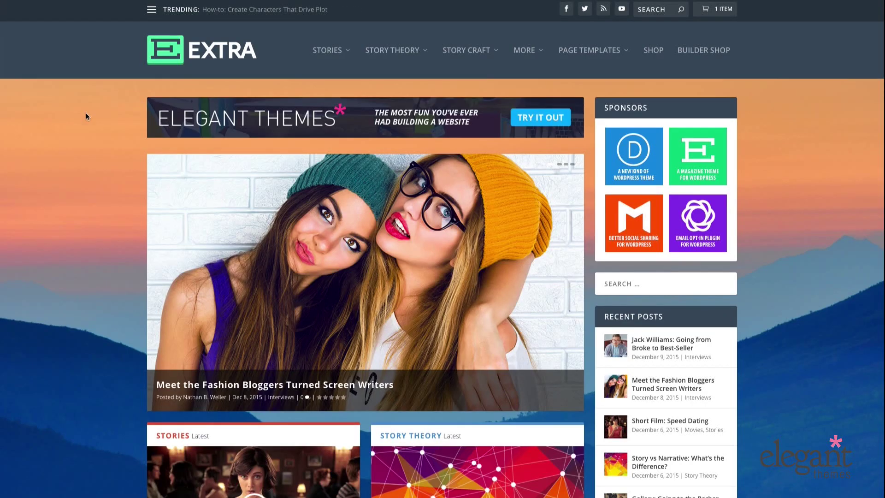
{"action": "scroll", "coordinate": [95, 115], "scroll_direction": "down", "scroll_amount": 3}
{"action": "scroll", "coordinate": [96, 117], "scroll_direction": "down", "scroll_amount": 3}
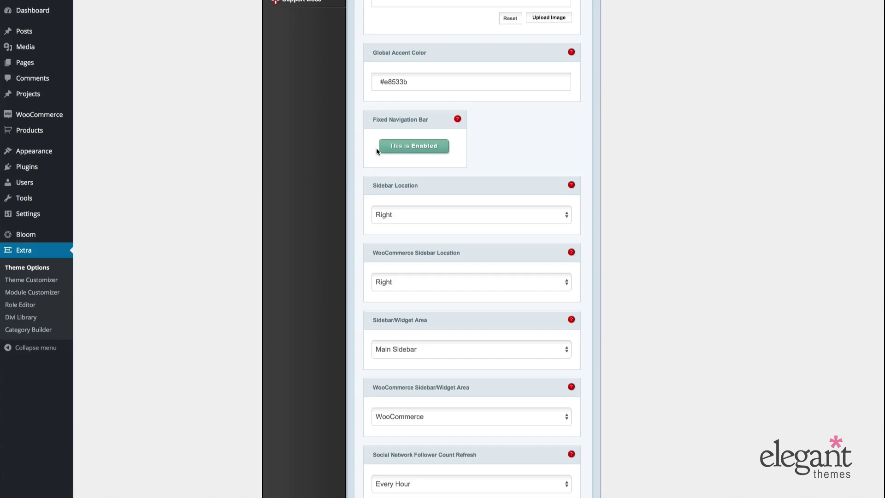
{"action": "scroll", "coordinate": [296, 178], "scroll_direction": "down", "scroll_amount": 5}
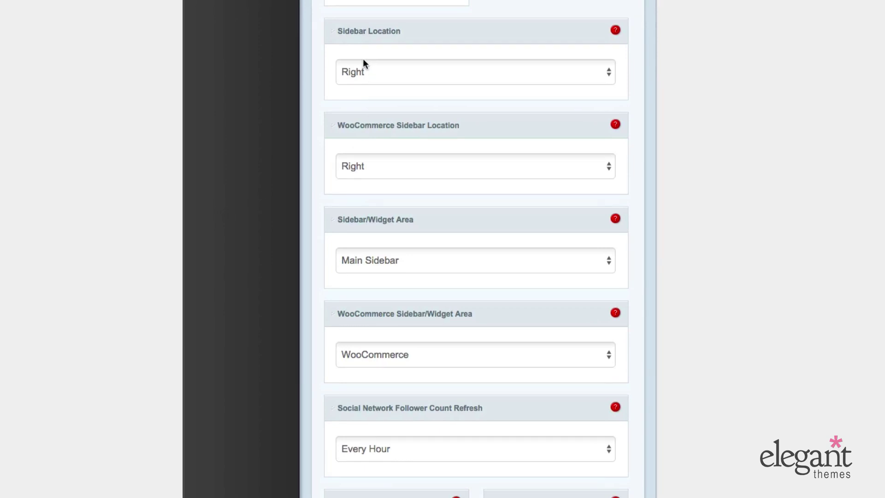
{"action": "left_click", "coordinate": [385, 74]}
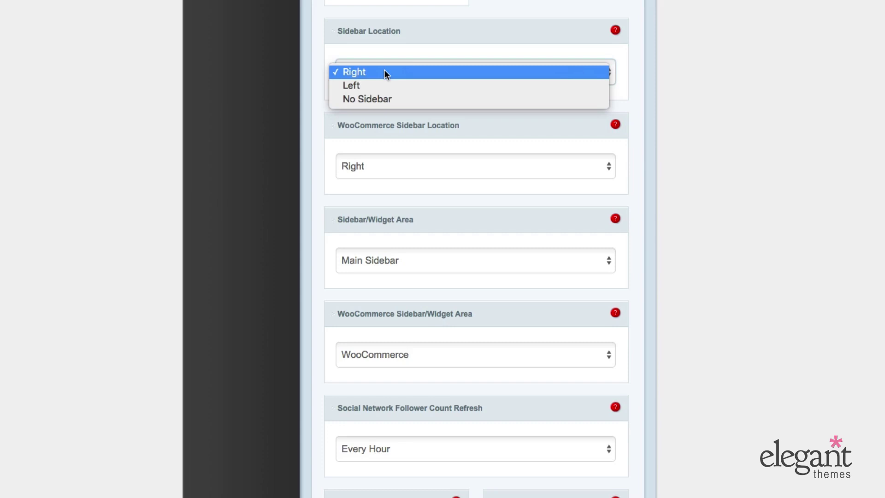
{"action": "left_click", "coordinate": [286, 33]}
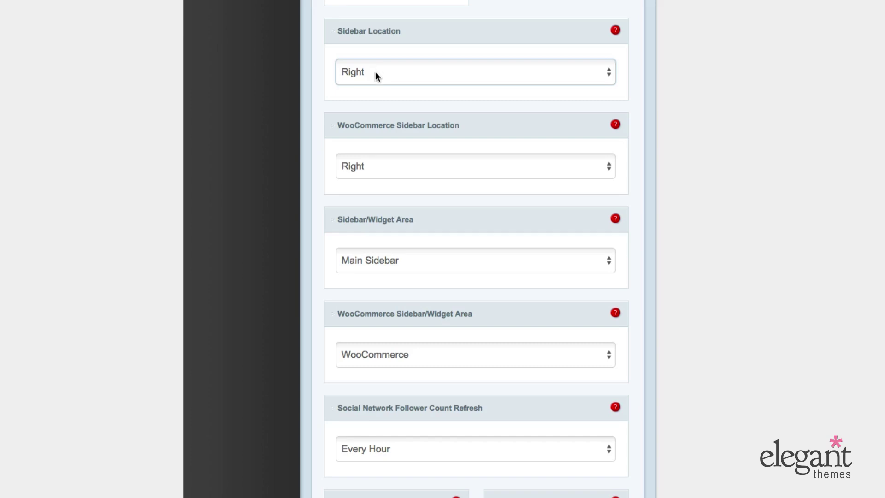
{"action": "scroll", "coordinate": [375, 71], "scroll_direction": "down", "scroll_amount": 3}
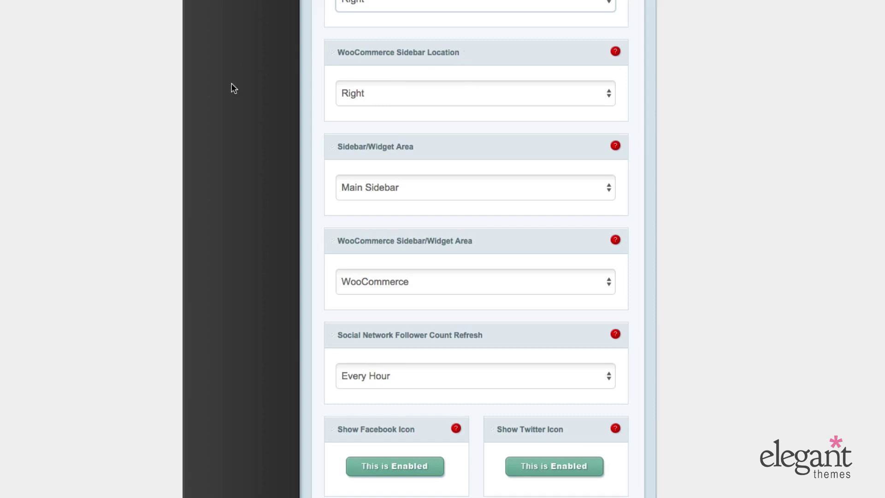
{"action": "scroll", "coordinate": [229, 88], "scroll_direction": "down", "scroll_amount": 4}
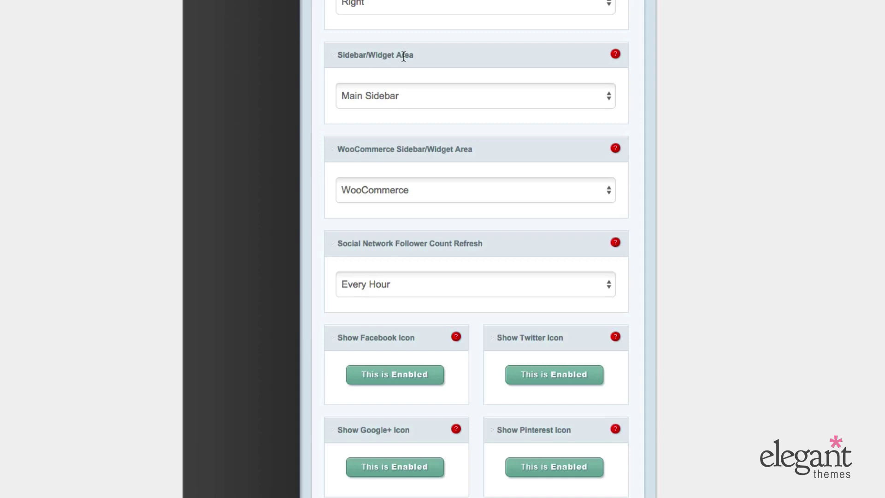
{"action": "left_click", "coordinate": [386, 100]}
{"action": "left_click", "coordinate": [385, 92]}
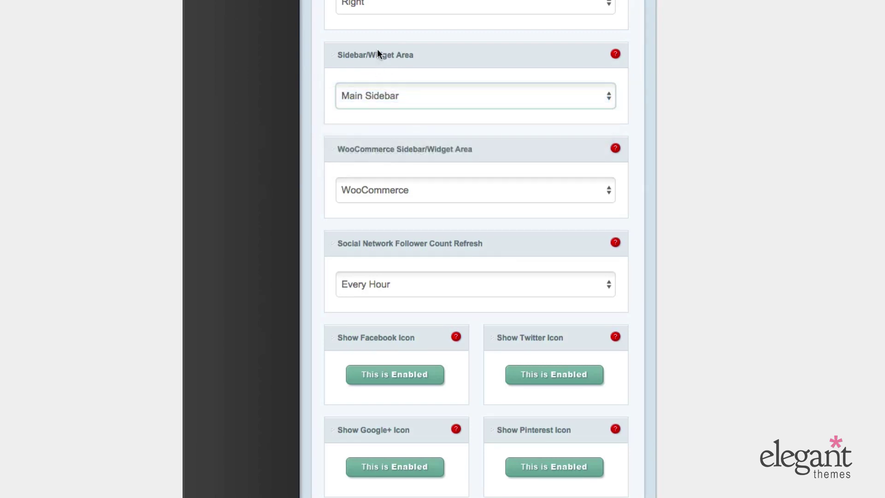
{"action": "left_click", "coordinate": [387, 99]}
{"action": "left_click", "coordinate": [259, 71]}
{"action": "scroll", "coordinate": [276, 75], "scroll_direction": "down", "scroll_amount": 4}
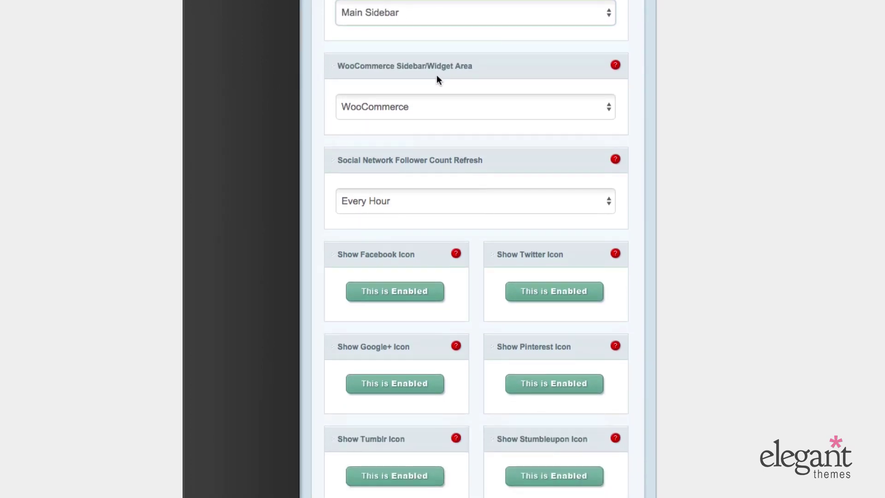
{"action": "scroll", "coordinate": [477, 71], "scroll_direction": "down", "scroll_amount": 1}
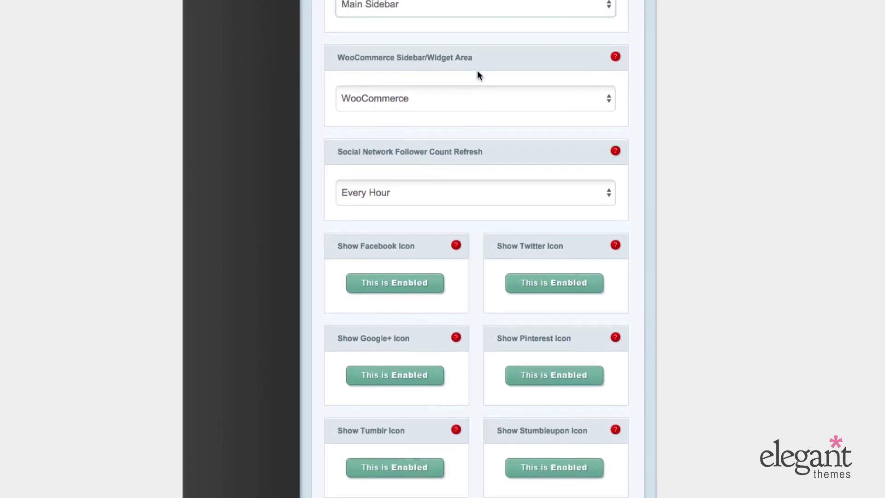
{"action": "left_click", "coordinate": [430, 97]}
{"action": "left_click", "coordinate": [392, 98]}
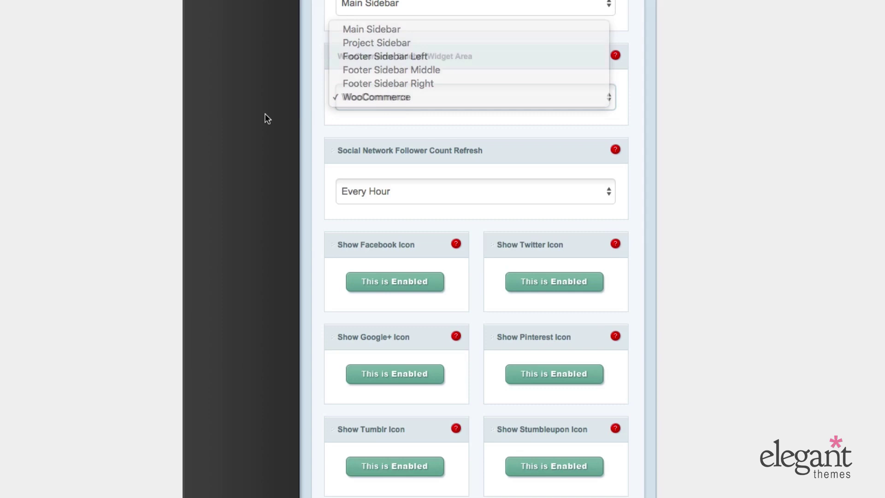
{"action": "scroll", "coordinate": [269, 115], "scroll_direction": "down", "scroll_amount": 5}
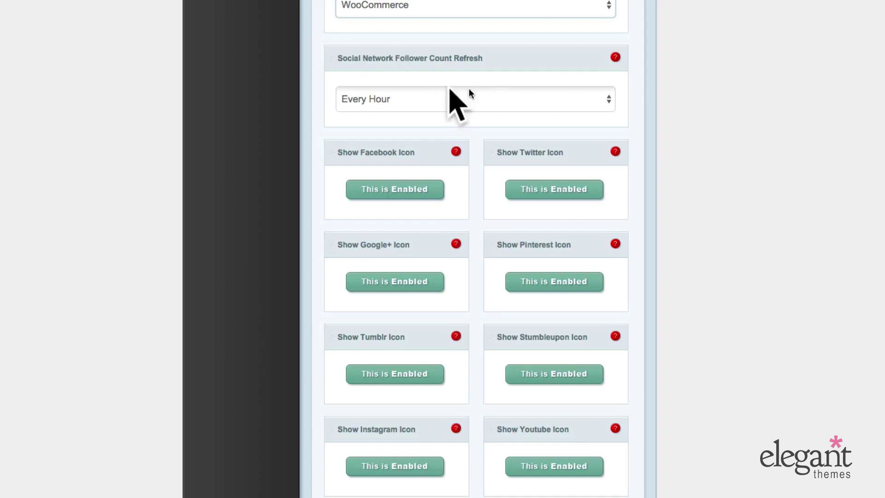
{"action": "left_click", "coordinate": [421, 104]}
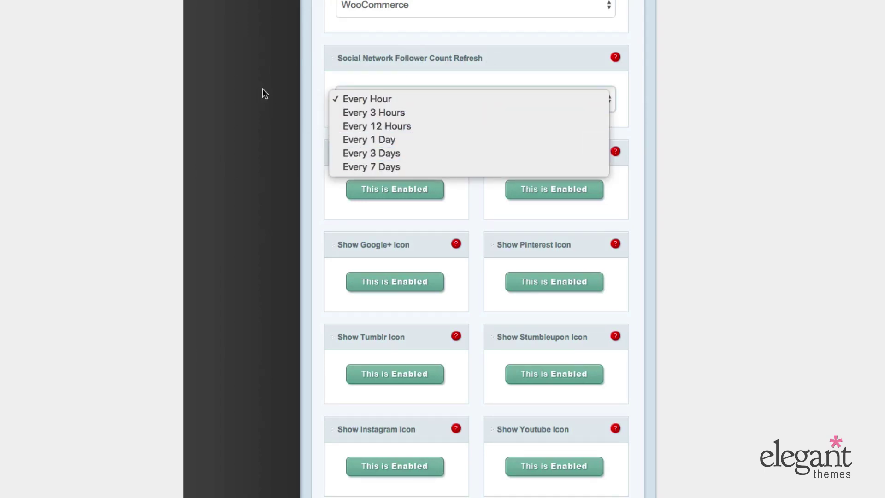
{"action": "left_click", "coordinate": [274, 90]}
{"action": "scroll", "coordinate": [279, 98], "scroll_direction": "down", "scroll_amount": 3}
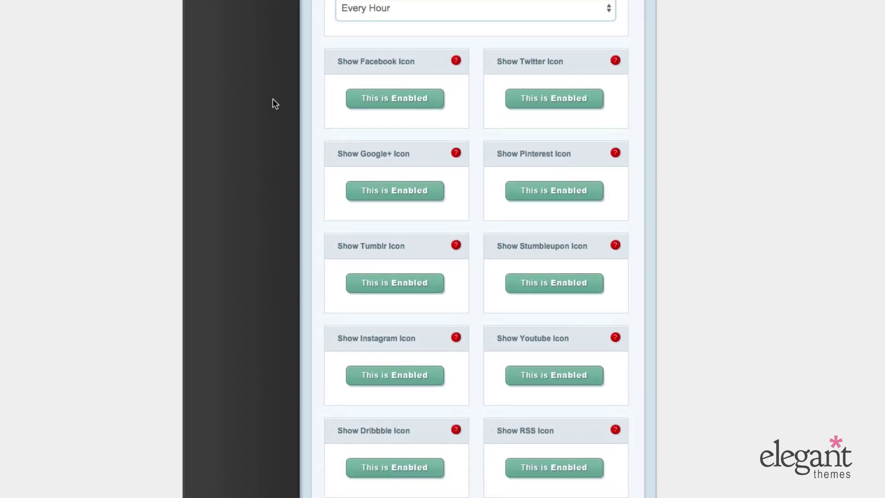
{"action": "scroll", "coordinate": [272, 98], "scroll_direction": "down", "scroll_amount": 1}
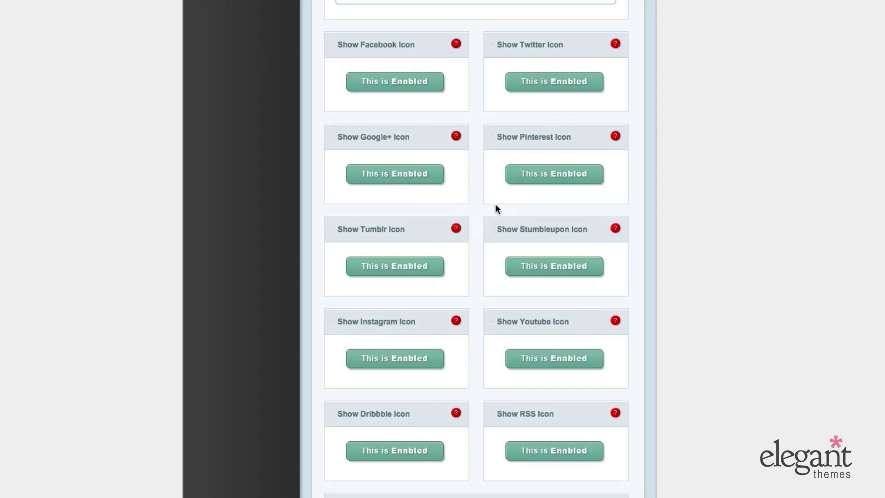
{"action": "left_click", "coordinate": [456, 45]}
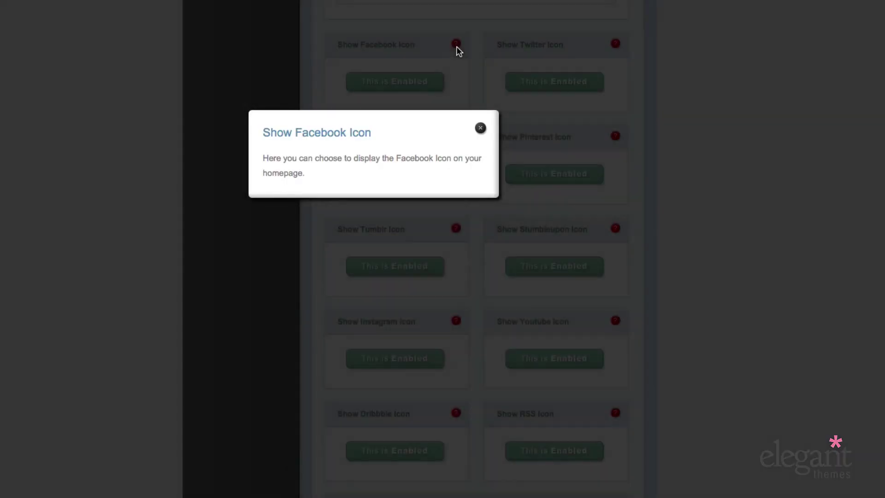
{"action": "left_click", "coordinate": [480, 129]}
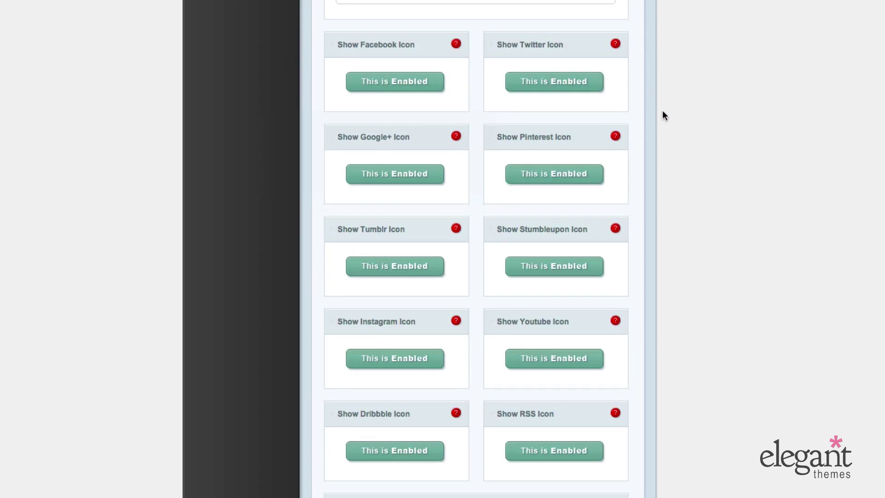
{"action": "scroll", "coordinate": [663, 109], "scroll_direction": "down", "scroll_amount": 3}
{"action": "scroll", "coordinate": [663, 113], "scroll_direction": "up", "scroll_amount": 6}
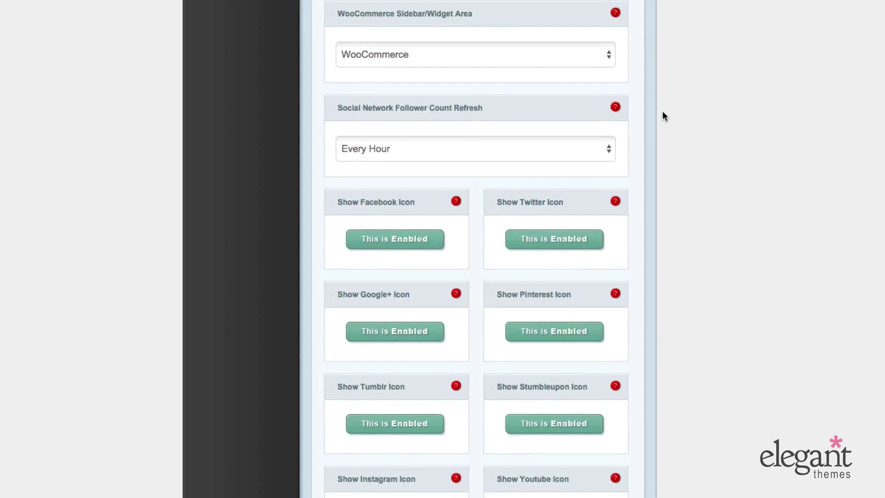
{"action": "scroll", "coordinate": [662, 113], "scroll_direction": "down", "scroll_amount": 10}
{"action": "scroll", "coordinate": [723, 194], "scroll_direction": "down", "scroll_amount": 1}
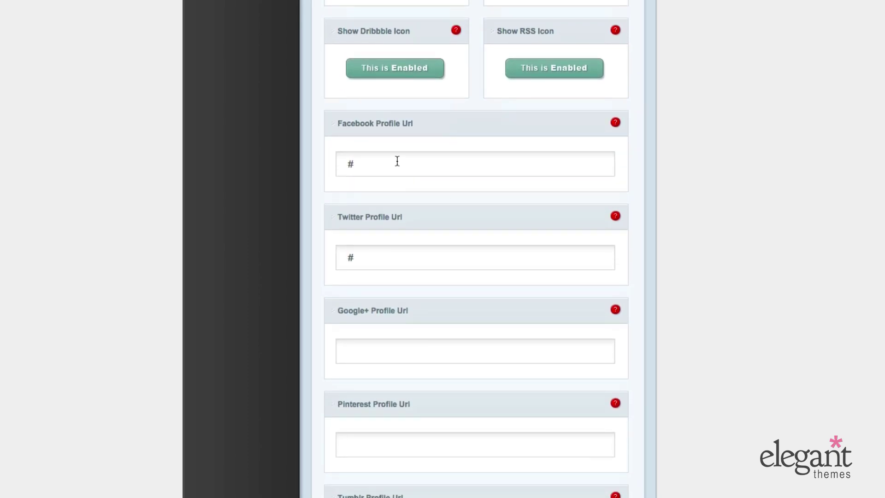
{"action": "left_click", "coordinate": [397, 160]}
{"action": "scroll", "coordinate": [409, 165], "scroll_direction": "down", "scroll_amount": 1}
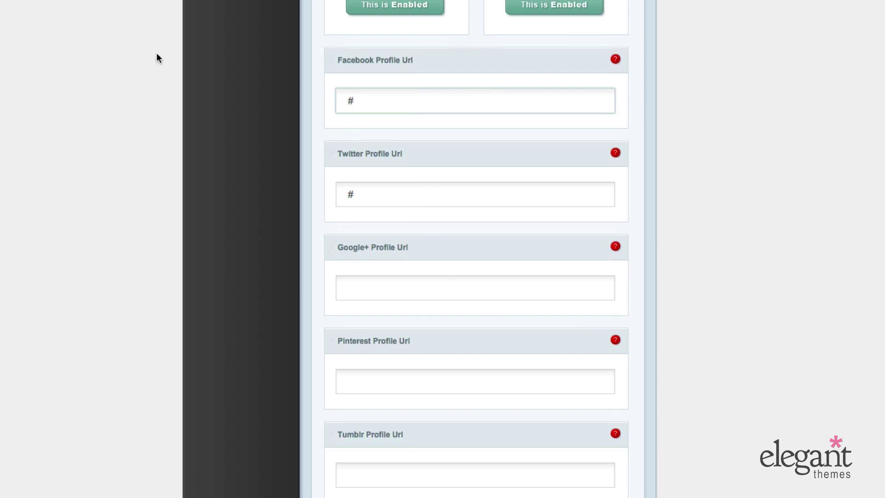
{"action": "scroll", "coordinate": [156, 53], "scroll_direction": "down", "scroll_amount": 2}
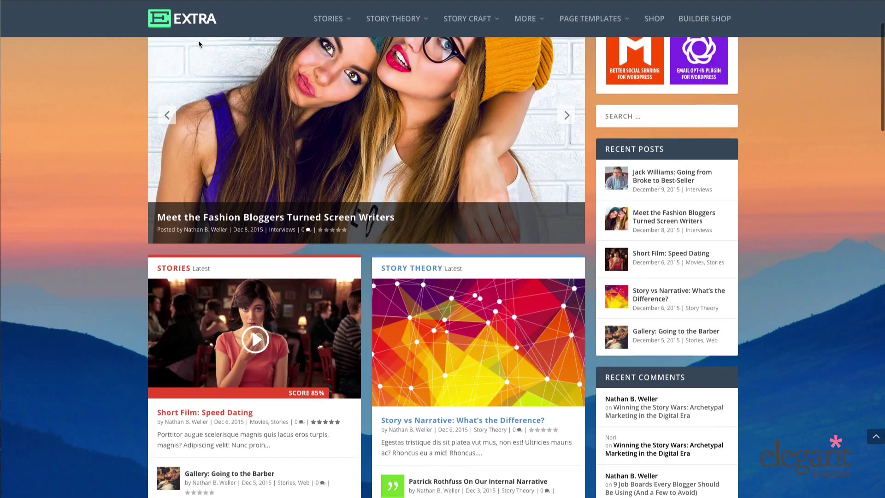
{"action": "scroll", "coordinate": [199, 44], "scroll_direction": "up", "scroll_amount": 3}
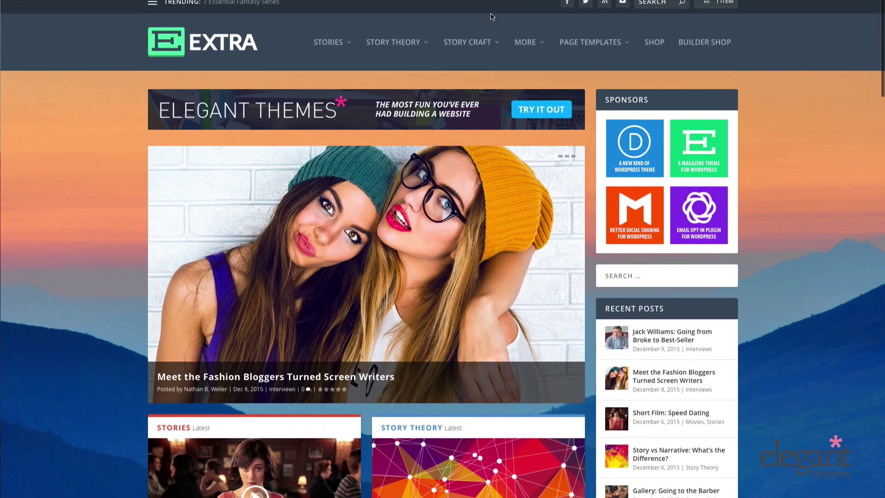
{"action": "scroll", "coordinate": [491, 16], "scroll_direction": "down", "scroll_amount": 10}
{"action": "mouse_move", "coordinate": [488, 29]}
{"action": "scroll", "coordinate": [488, 30], "scroll_direction": "down", "scroll_amount": 10}
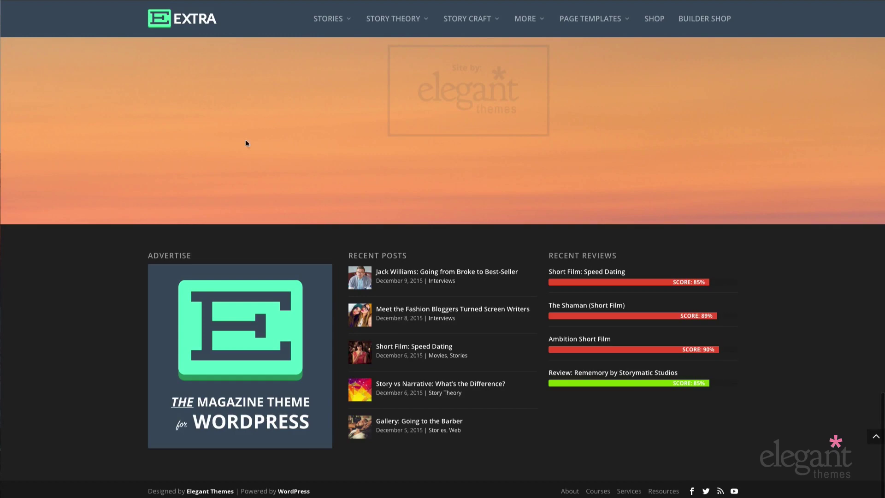
{"action": "scroll", "coordinate": [181, 187], "scroll_direction": "up", "scroll_amount": 5}
{"action": "scroll", "coordinate": [188, 192], "scroll_direction": "up", "scroll_amount": 10}
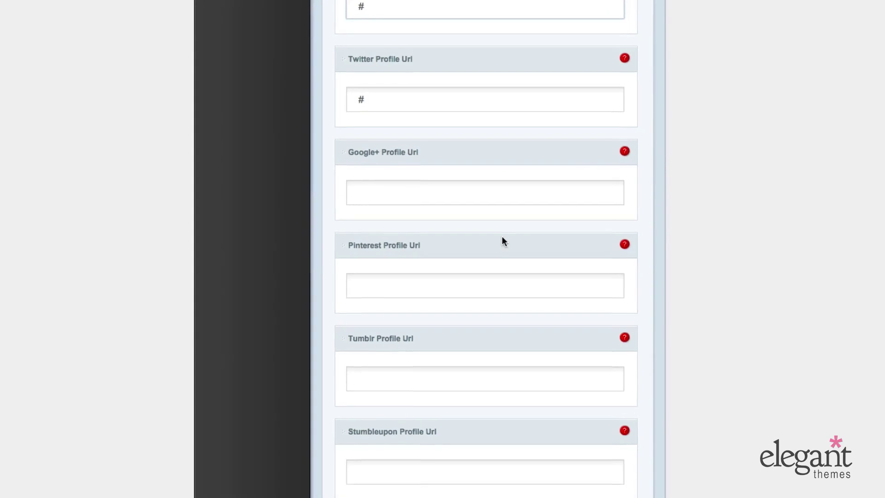
{"action": "scroll", "coordinate": [501, 240], "scroll_direction": "up", "scroll_amount": 3}
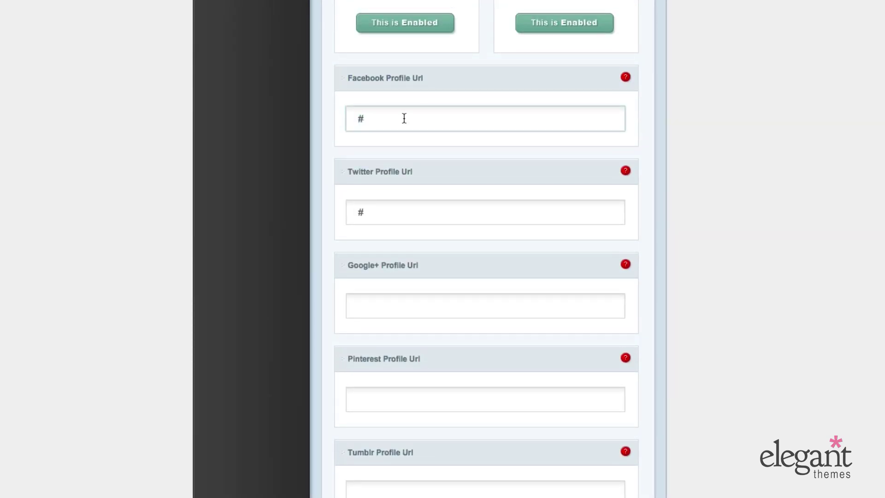
{"action": "left_click", "coordinate": [389, 211]}
{"action": "left_click", "coordinate": [389, 128]}
{"action": "scroll", "coordinate": [521, 186], "scroll_direction": "down", "scroll_amount": 4}
{"action": "scroll", "coordinate": [521, 189], "scroll_direction": "up", "scroll_amount": 2}
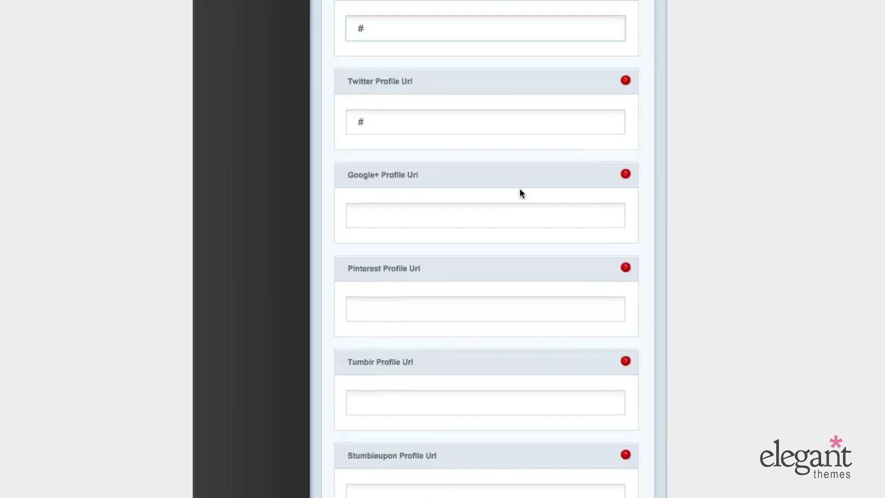
{"action": "scroll", "coordinate": [520, 189], "scroll_direction": "up", "scroll_amount": 2}
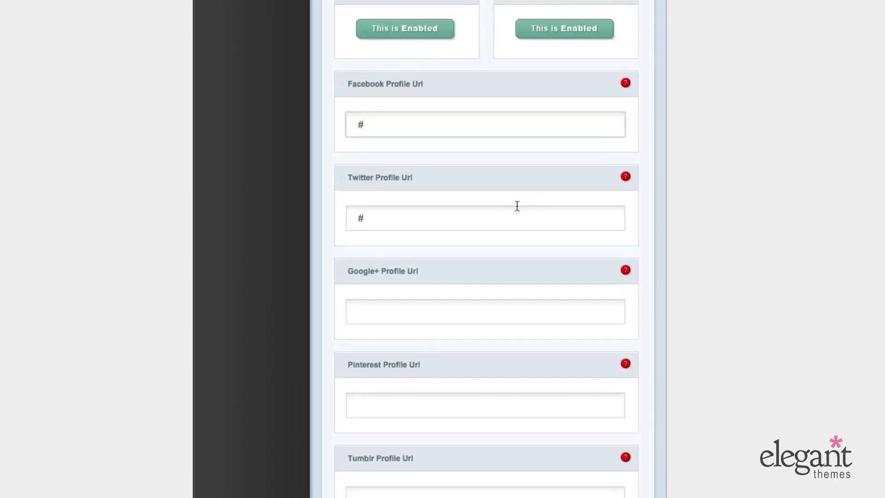
{"action": "scroll", "coordinate": [517, 206], "scroll_direction": "down", "scroll_amount": 6}
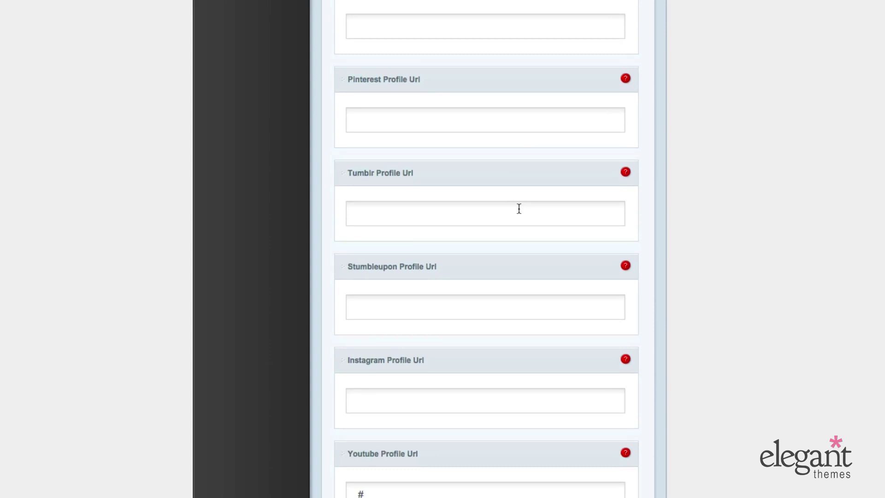
{"action": "scroll", "coordinate": [520, 208], "scroll_direction": "down", "scroll_amount": 2}
{"action": "scroll", "coordinate": [519, 209], "scroll_direction": "down", "scroll_amount": 2}
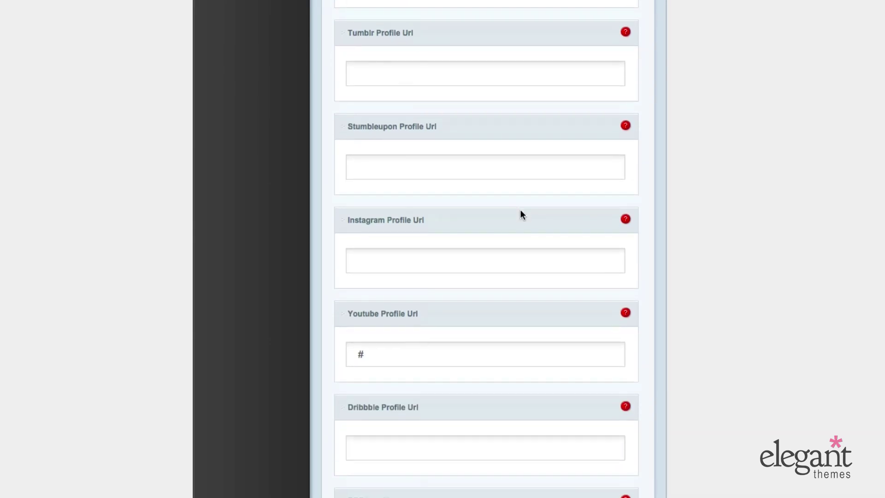
{"action": "scroll", "coordinate": [521, 213], "scroll_direction": "down", "scroll_amount": 5}
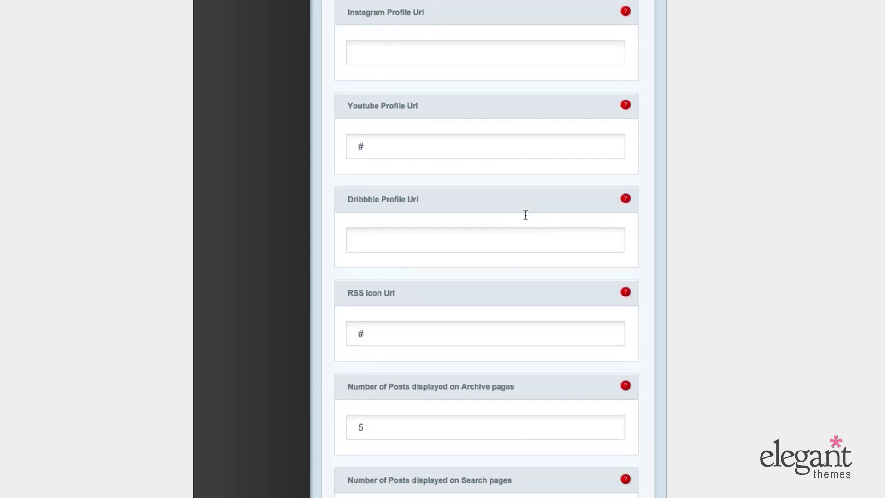
{"action": "scroll", "coordinate": [579, 274], "scroll_direction": "down", "scroll_amount": 2}
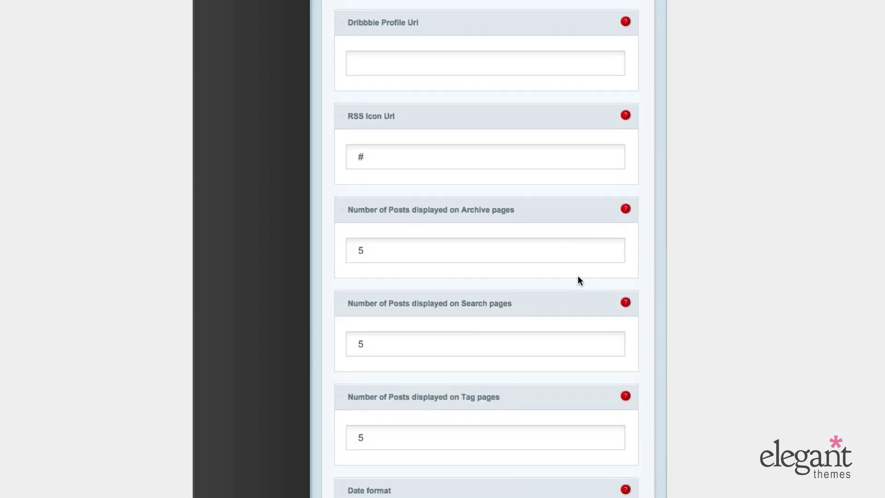
{"action": "scroll", "coordinate": [502, 165], "scroll_direction": "up", "scroll_amount": 6}
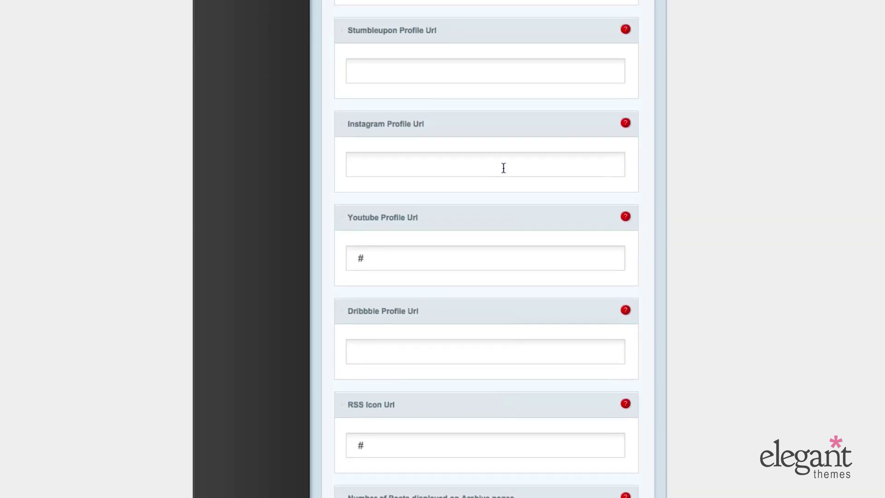
{"action": "scroll", "coordinate": [501, 206], "scroll_direction": "up", "scroll_amount": 5}
{"action": "scroll", "coordinate": [505, 237], "scroll_direction": "up", "scroll_amount": 8}
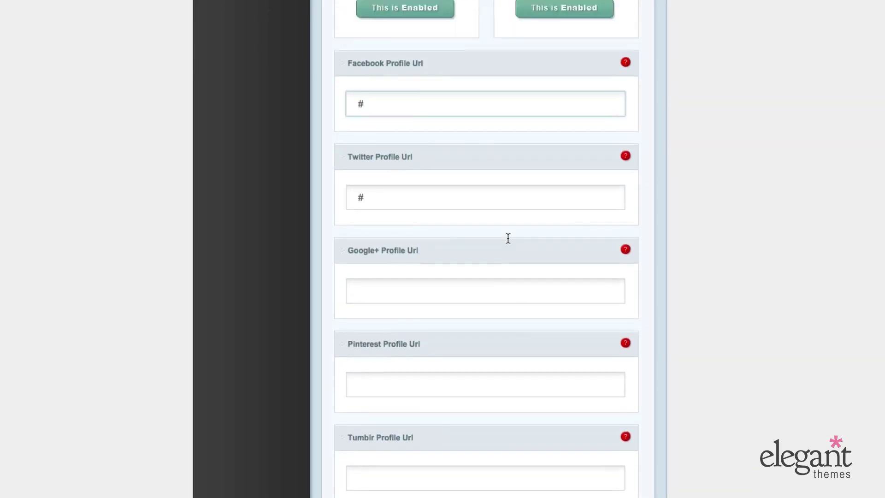
{"action": "scroll", "coordinate": [736, 256], "scroll_direction": "down", "scroll_amount": 18}
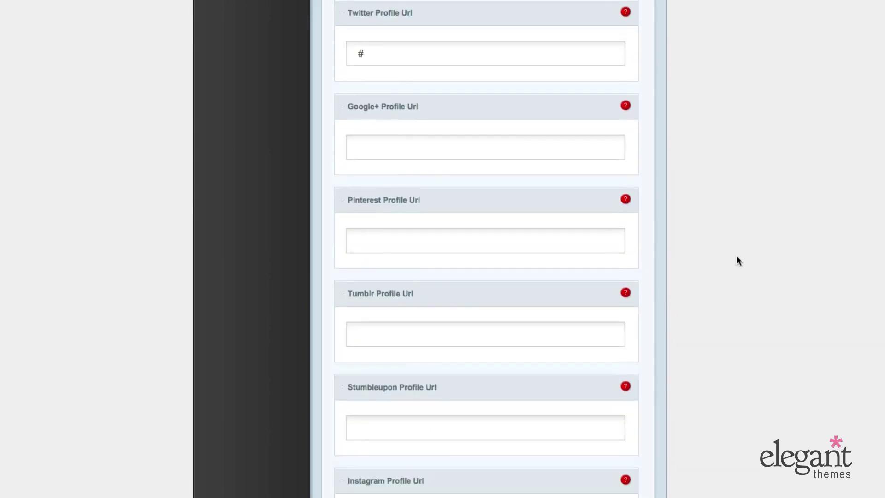
{"action": "scroll", "coordinate": [735, 260], "scroll_direction": "down", "scroll_amount": 4}
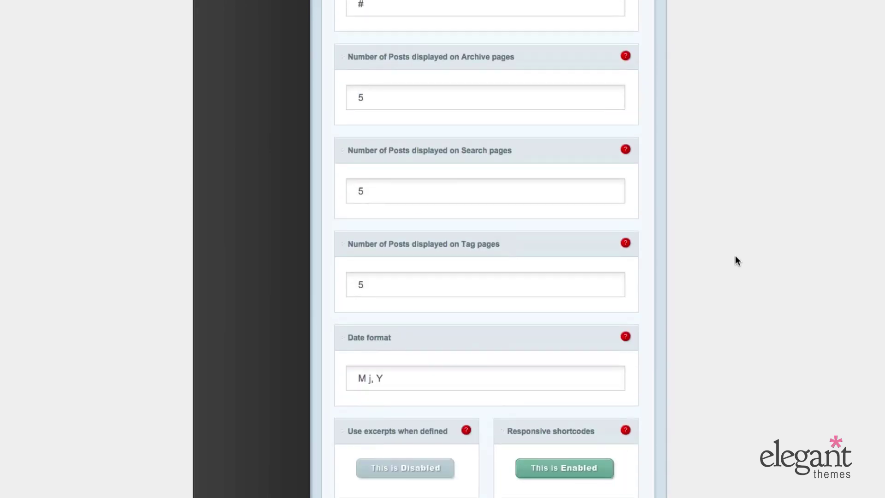
{"action": "scroll", "coordinate": [411, 70], "scroll_direction": "up", "scroll_amount": 1}
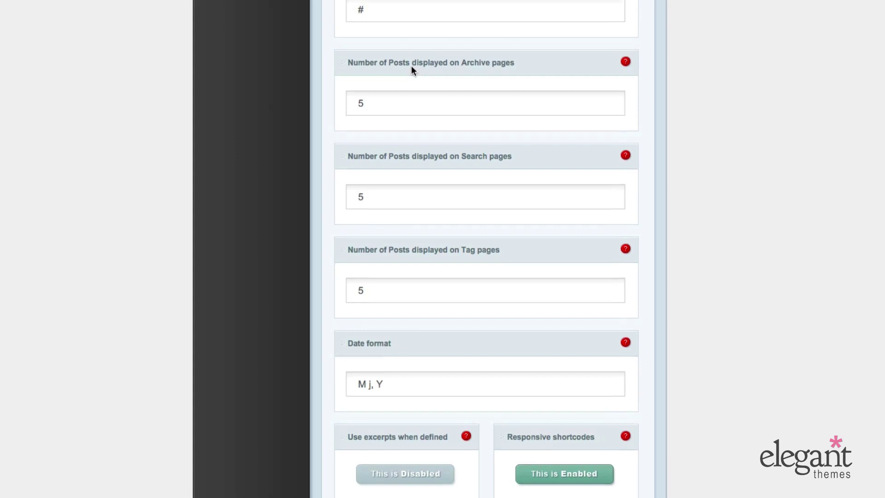
{"action": "scroll", "coordinate": [320, 74], "scroll_direction": "down", "scroll_amount": 1}
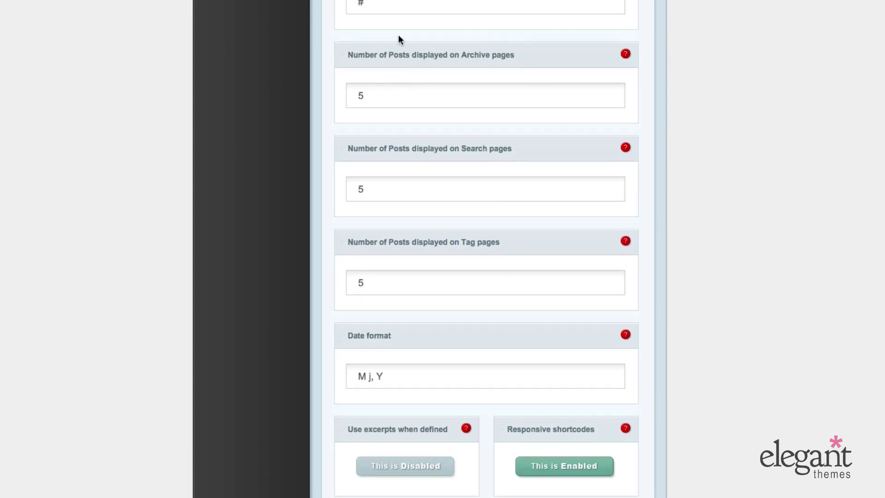
{"action": "left_click", "coordinate": [381, 99]}
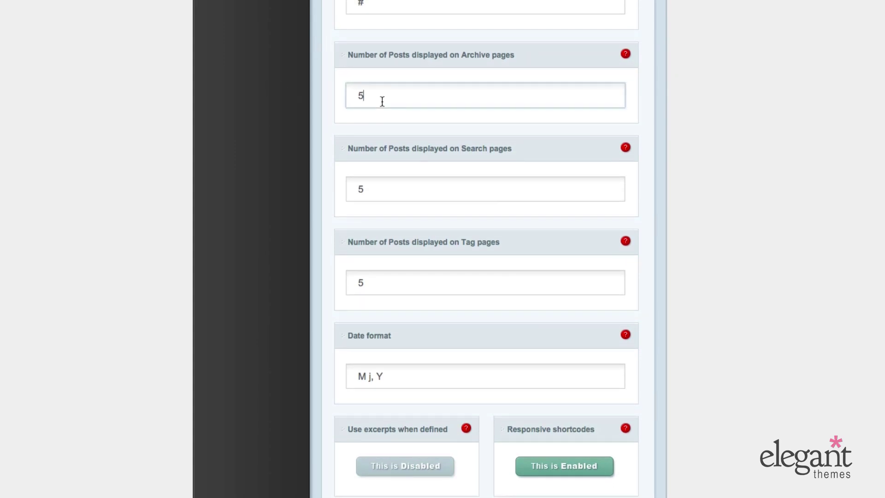
{"action": "scroll", "coordinate": [402, 181], "scroll_direction": "down", "scroll_amount": 1}
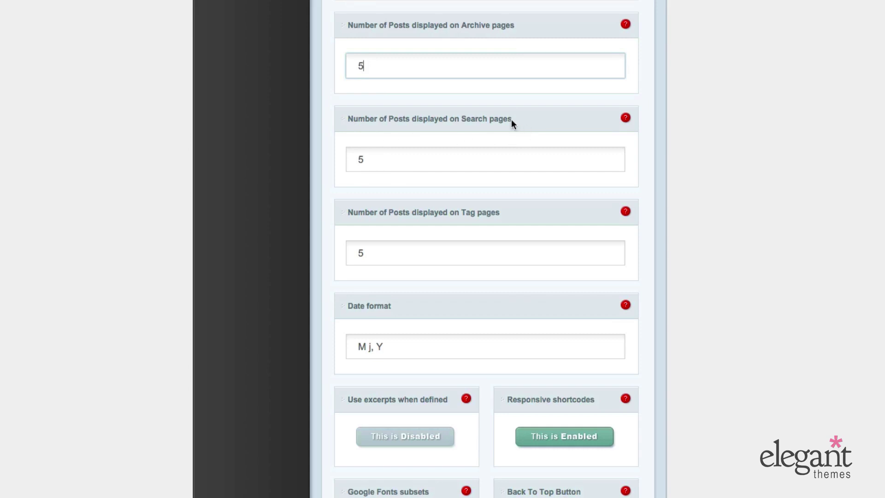
{"action": "left_click", "coordinate": [418, 158]}
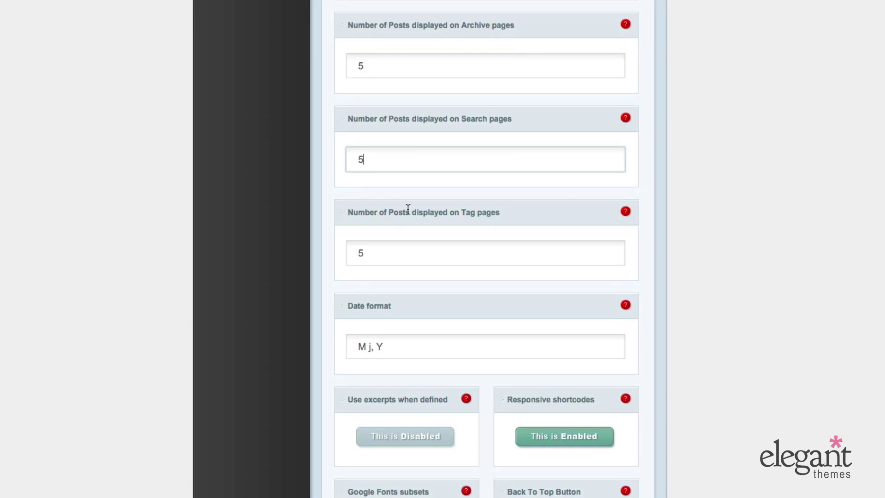
{"action": "scroll", "coordinate": [408, 209], "scroll_direction": "down", "scroll_amount": 2}
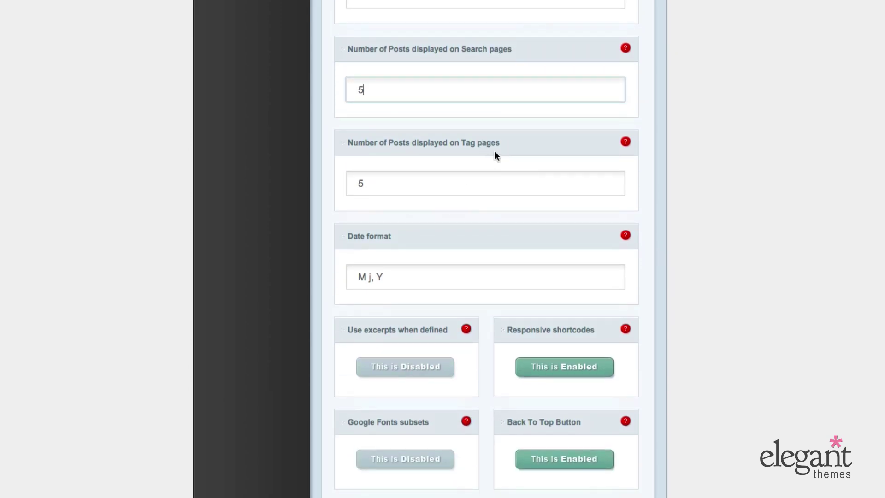
{"action": "scroll", "coordinate": [469, 206], "scroll_direction": "down", "scroll_amount": 1}
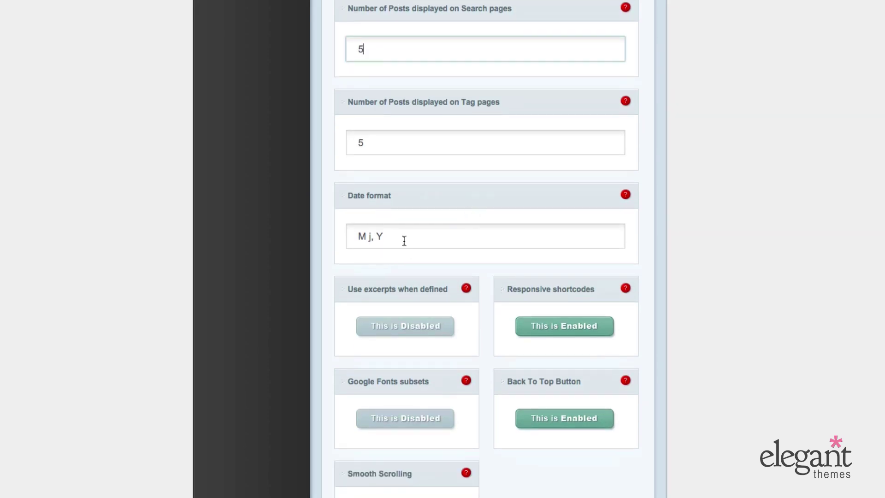
{"action": "left_click", "coordinate": [399, 237]}
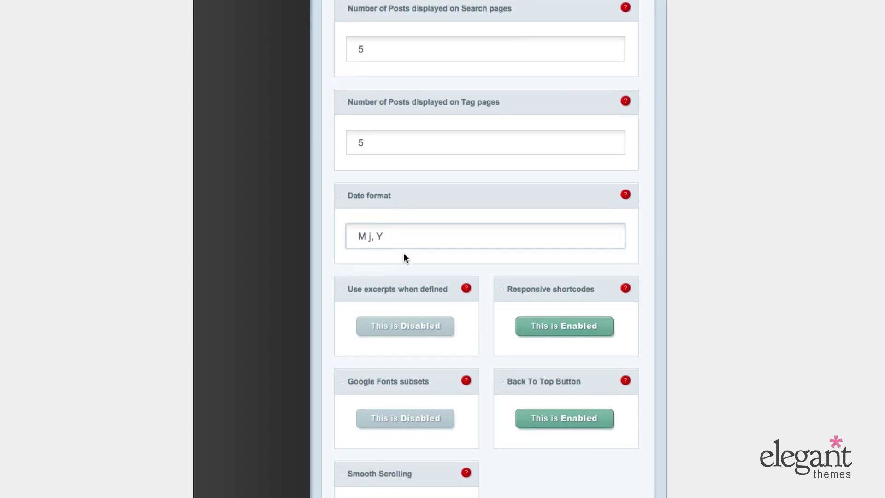
{"action": "scroll", "coordinate": [404, 254], "scroll_direction": "down", "scroll_amount": 3}
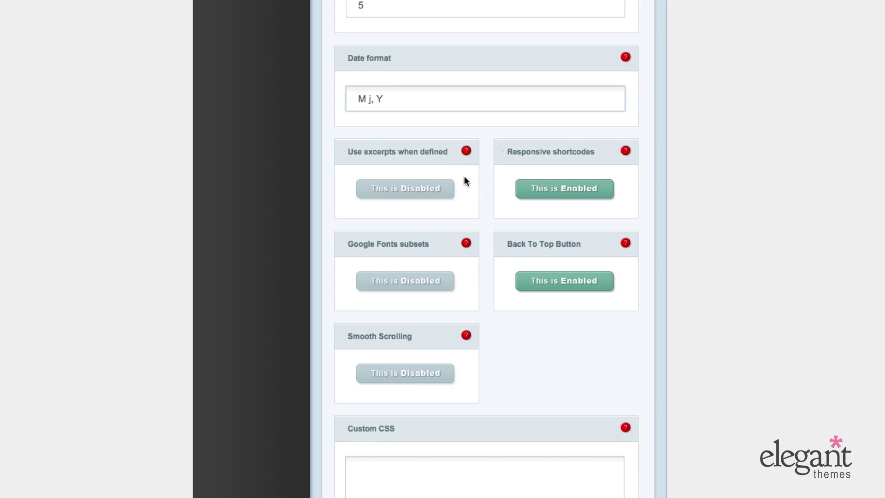
{"action": "scroll", "coordinate": [484, 188], "scroll_direction": "down", "scroll_amount": 1}
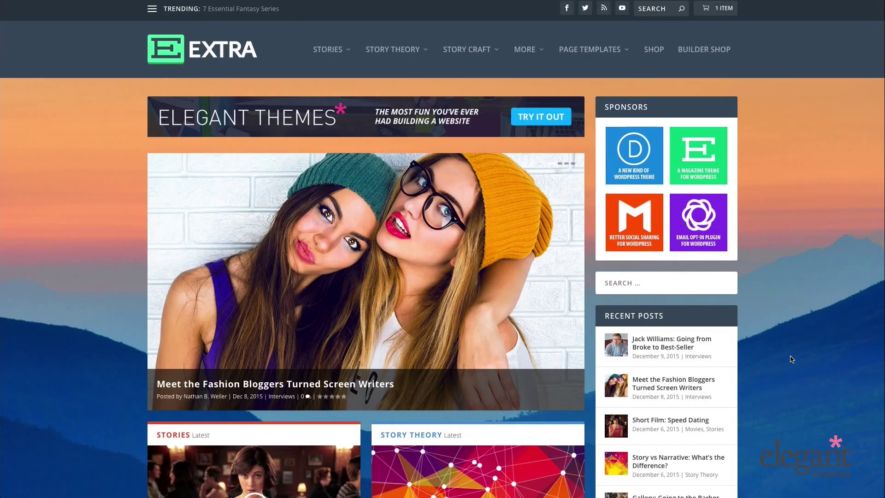
{"action": "scroll", "coordinate": [794, 359], "scroll_direction": "down", "scroll_amount": 10}
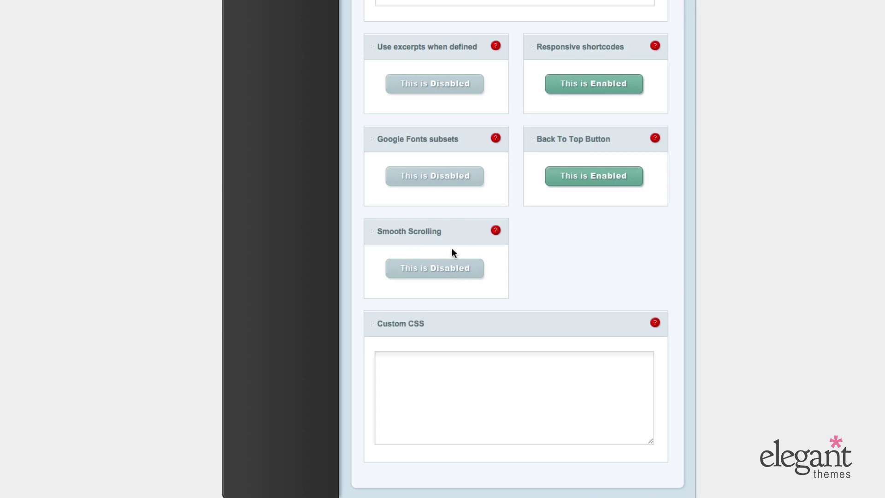
{"action": "scroll", "coordinate": [535, 248], "scroll_direction": "down", "scroll_amount": 2}
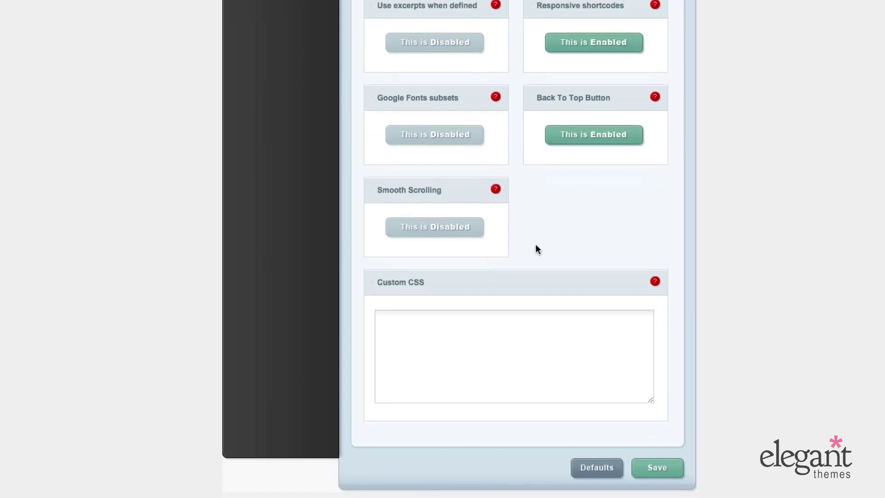
{"action": "left_click", "coordinate": [455, 333]}
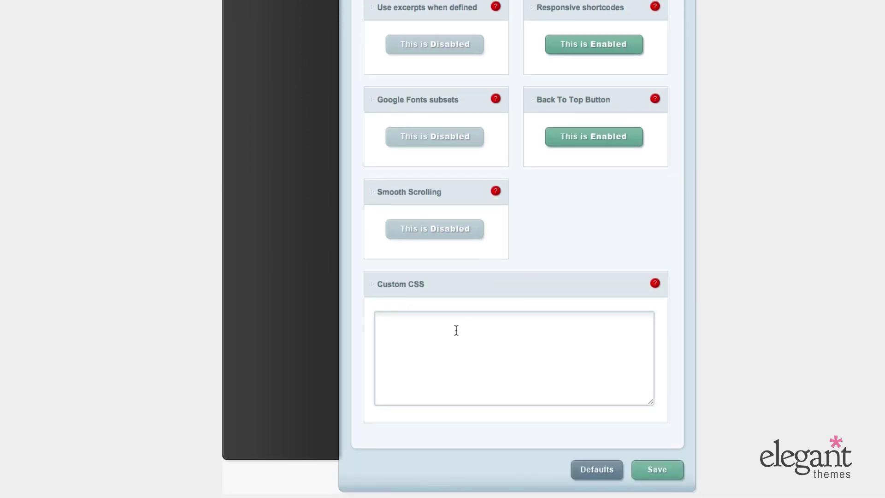
{"action": "scroll", "coordinate": [427, 342], "scroll_direction": "up", "scroll_amount": 1}
{"action": "scroll", "coordinate": [425, 339], "scroll_direction": "down", "scroll_amount": 1}
{"action": "left_click", "coordinate": [421, 327]}
{"action": "scroll", "coordinate": [417, 348], "scroll_direction": "up", "scroll_amount": 20}
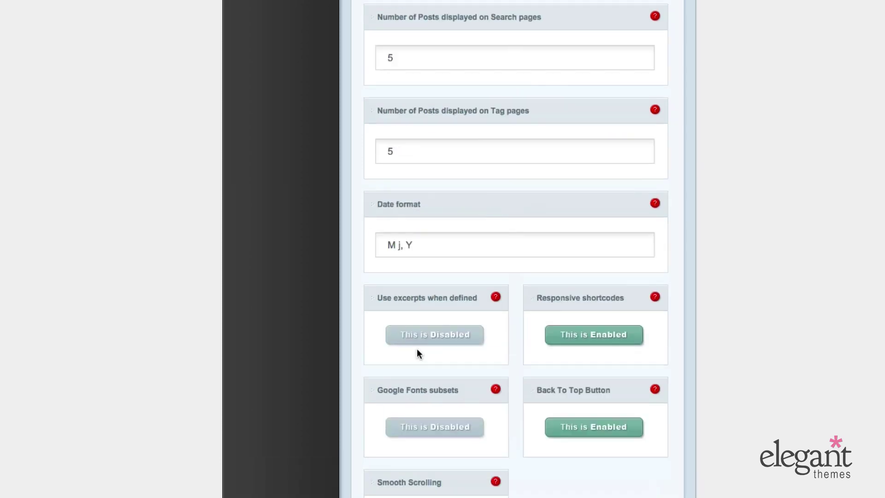
{"action": "scroll", "coordinate": [417, 349], "scroll_direction": "up", "scroll_amount": 10}
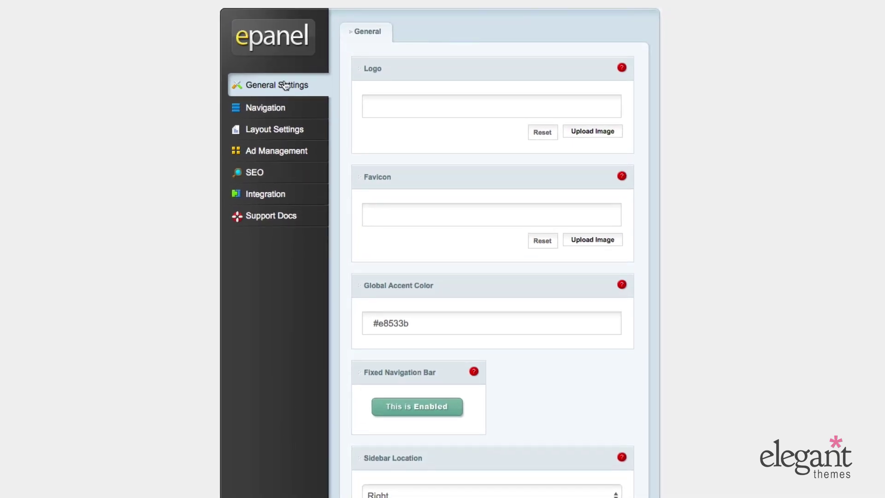
- Switch to the Navigation settings and scroll through the Pages options
{"action": "left_click", "coordinate": [249, 111]}
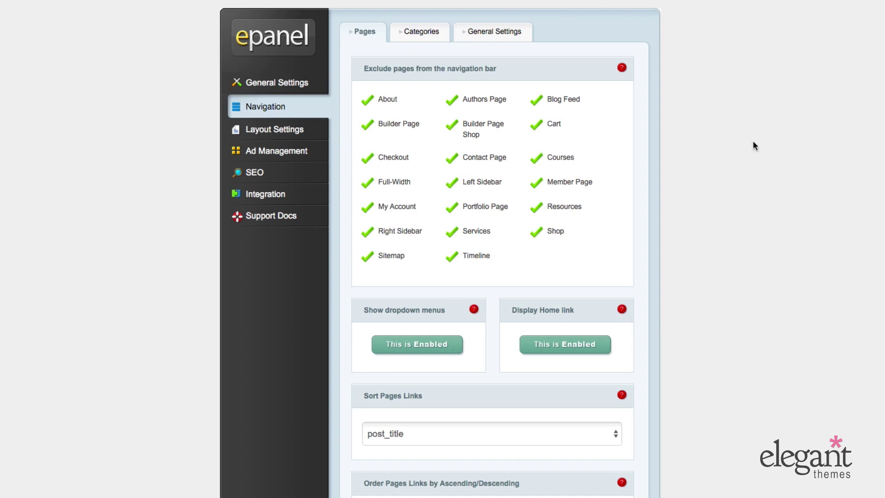
{"action": "scroll", "coordinate": [744, 147], "scroll_direction": "down", "scroll_amount": 4}
{"action": "scroll", "coordinate": [744, 147], "scroll_direction": "up", "scroll_amount": 1}
{"action": "scroll", "coordinate": [744, 145], "scroll_direction": "up", "scroll_amount": 3}
{"action": "scroll", "coordinate": [519, 74], "scroll_direction": "down", "scroll_amount": 3}
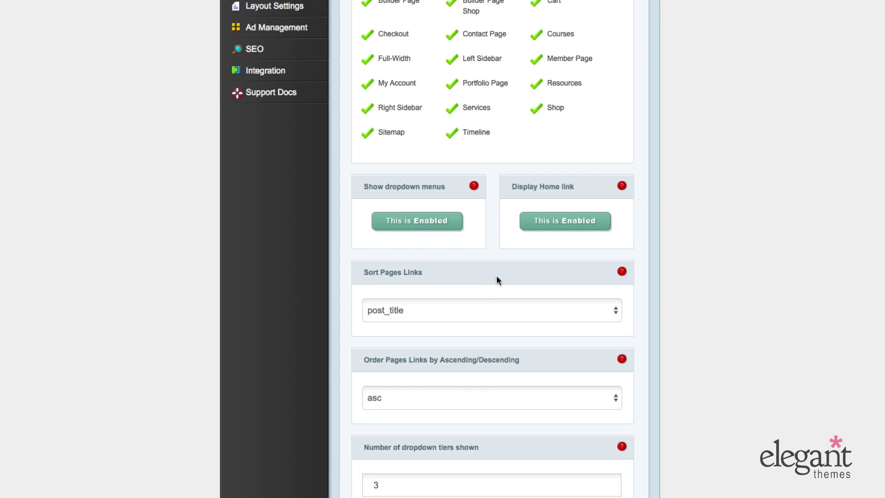
- Check the page-link sort (post_title) and order (asc) dropdowns unchanged, and the 3-tier field
{"action": "left_click", "coordinate": [487, 311]}
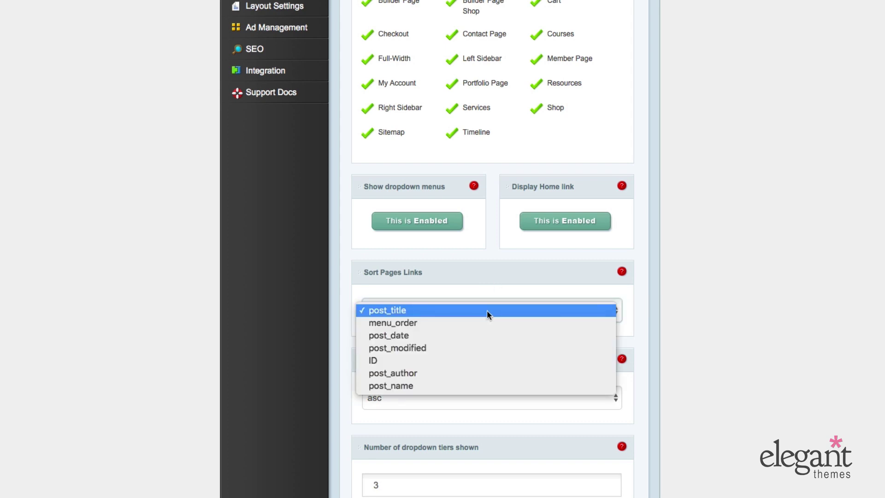
{"action": "left_click", "coordinate": [486, 309]}
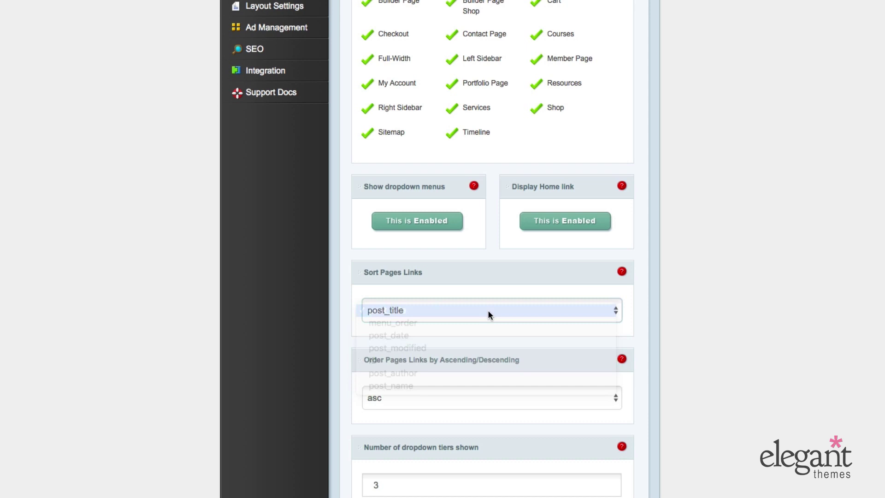
{"action": "scroll", "coordinate": [349, 317], "scroll_direction": "down", "scroll_amount": 2}
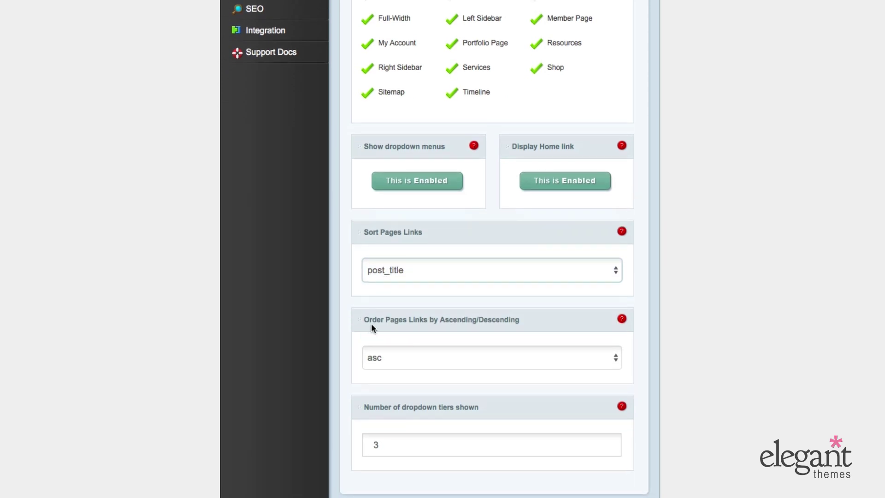
{"action": "left_click", "coordinate": [432, 363]}
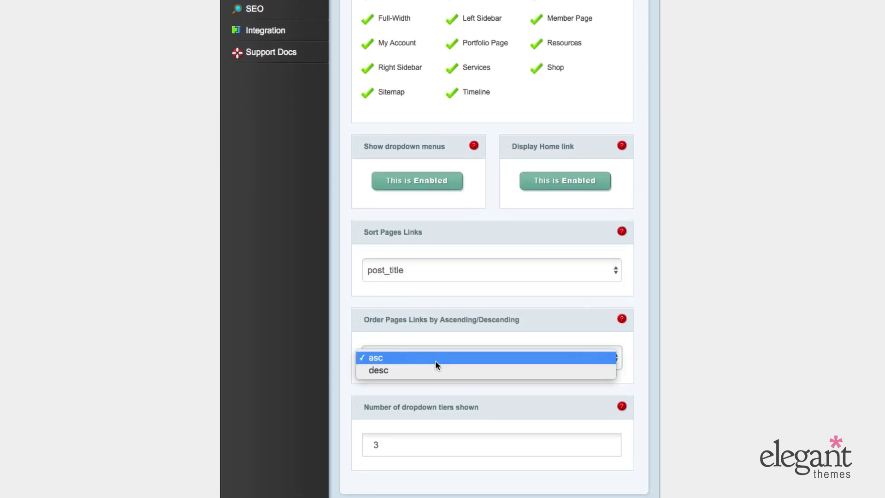
{"action": "left_click", "coordinate": [281, 337]}
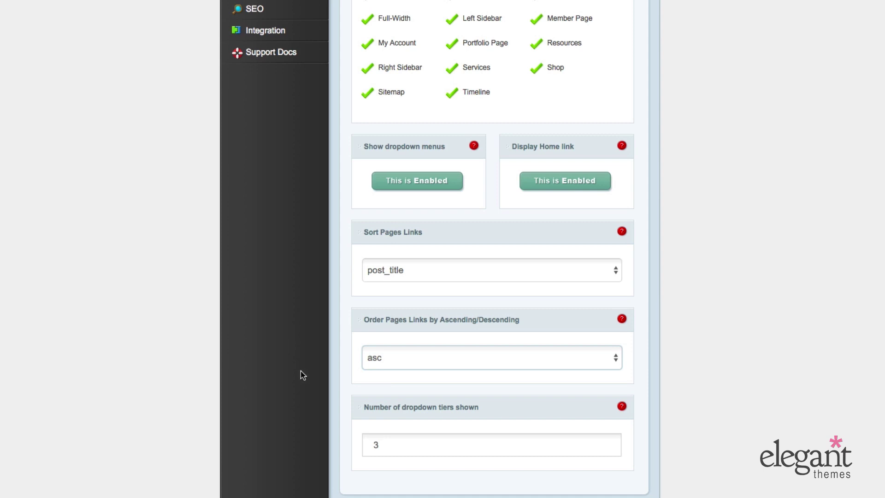
{"action": "left_click", "coordinate": [450, 452]}
{"action": "scroll", "coordinate": [429, 440], "scroll_direction": "up", "scroll_amount": 4}
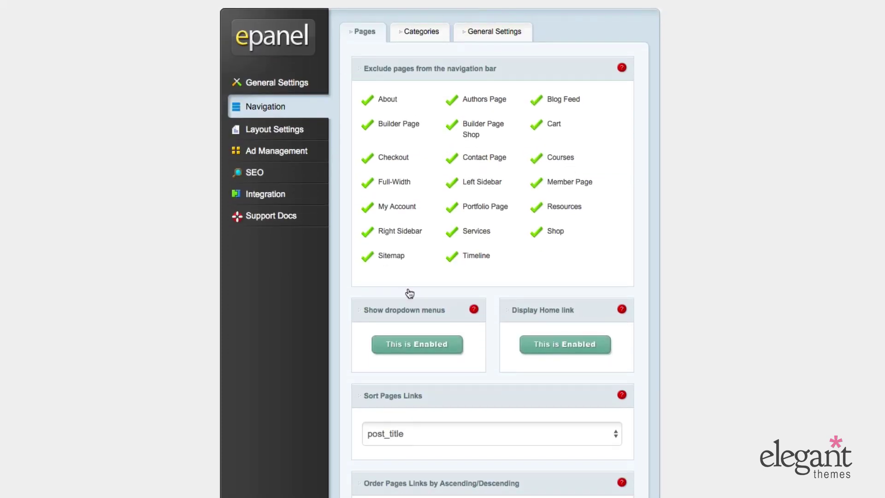
- Browse the Categories exclusion list, glance at Pages, then return to Categories
{"action": "left_click", "coordinate": [421, 37]}
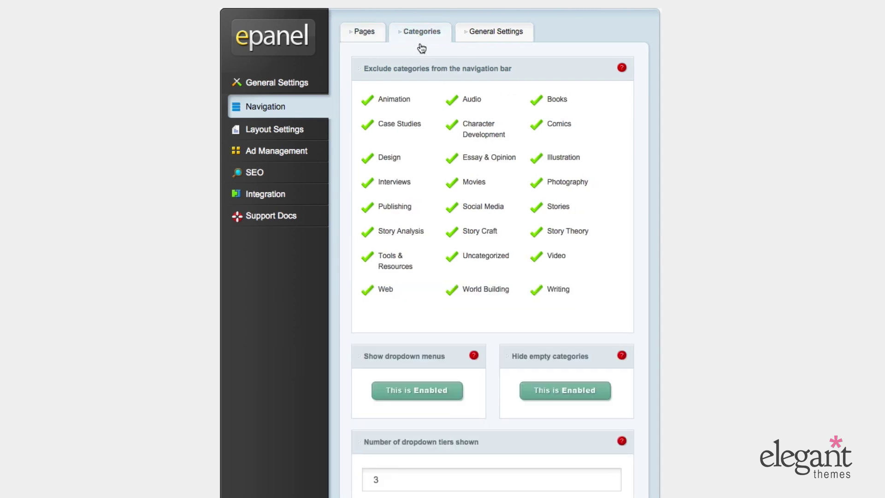
{"action": "scroll", "coordinate": [557, 193], "scroll_direction": "down", "scroll_amount": 3}
{"action": "scroll", "coordinate": [557, 193], "scroll_direction": "down", "scroll_amount": 3}
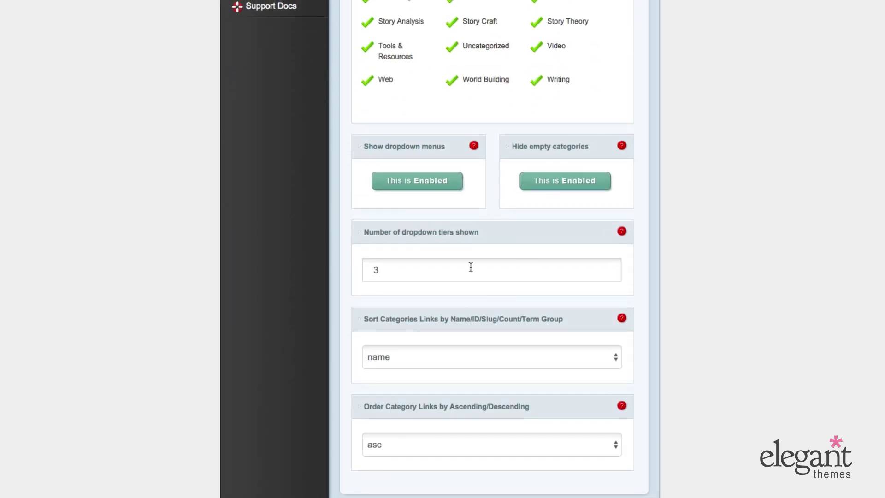
{"action": "scroll", "coordinate": [470, 269], "scroll_direction": "up", "scroll_amount": 5}
{"action": "left_click", "coordinate": [366, 31]}
{"action": "scroll", "coordinate": [401, 310], "scroll_direction": "down", "scroll_amount": 2}
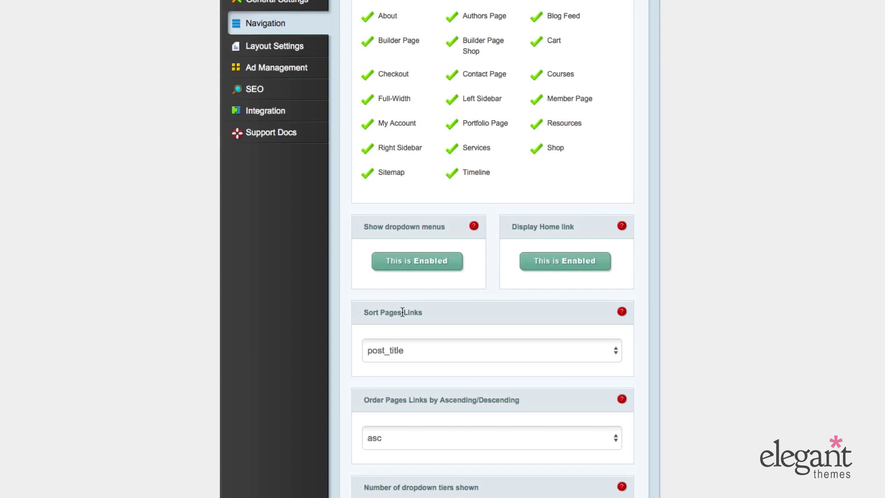
{"action": "scroll", "coordinate": [454, 286], "scroll_direction": "up", "scroll_amount": 2}
{"action": "left_click", "coordinate": [425, 37]}
{"action": "scroll", "coordinate": [432, 280], "scroll_direction": "down", "scroll_amount": 2}
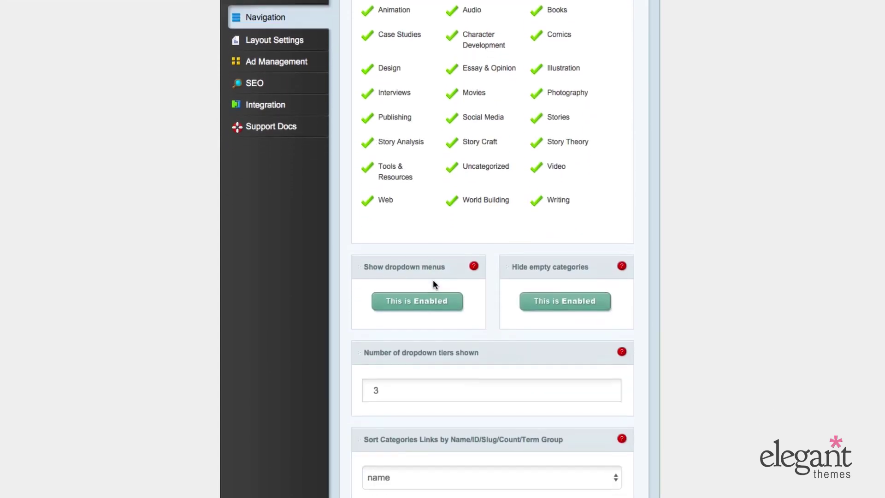
{"action": "scroll", "coordinate": [433, 279], "scroll_direction": "up", "scroll_amount": 2}
{"action": "scroll", "coordinate": [433, 280], "scroll_direction": "down", "scroll_amount": 1}
{"action": "scroll", "coordinate": [439, 285], "scroll_direction": "up", "scroll_amount": 2}
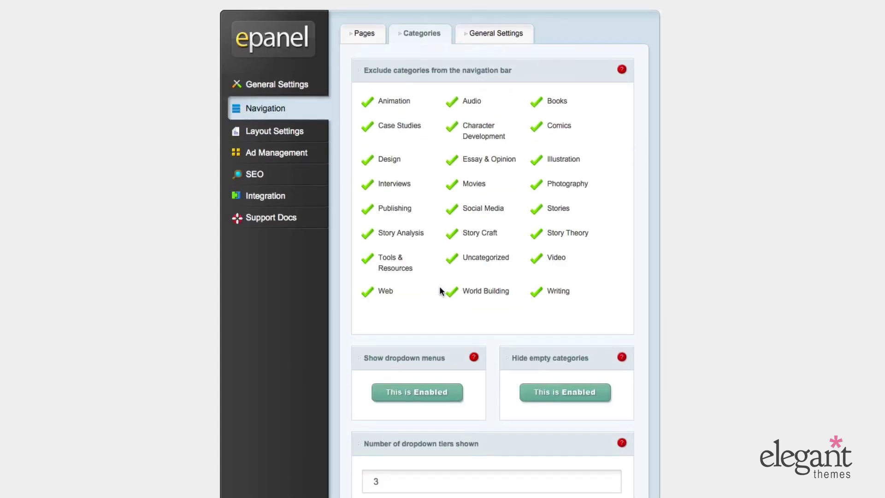
- Show Navigation's General Settings tab, with top-tier dropdown link disabling left off
{"action": "left_click", "coordinate": [498, 35]}
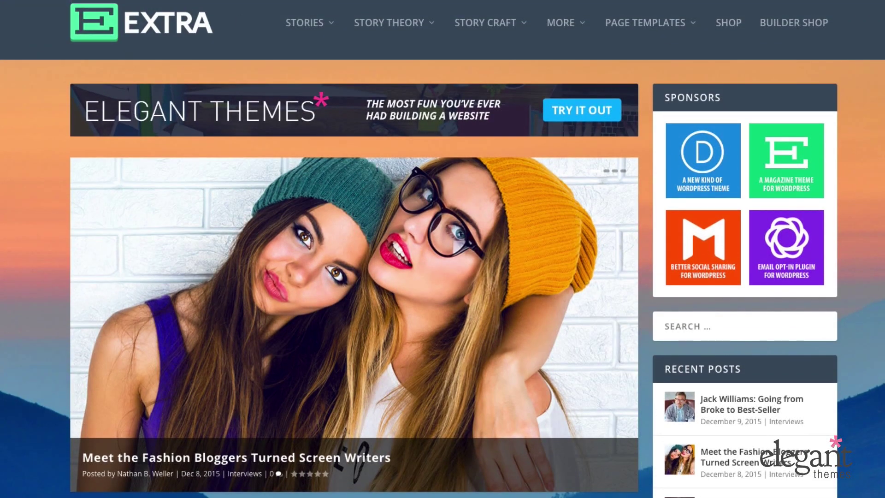
{"action": "mouse_move", "coordinate": [572, 32]}
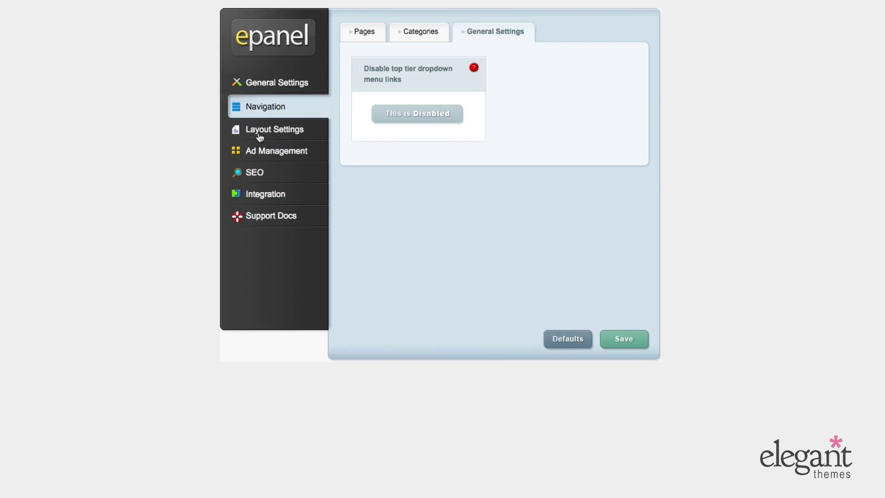
- In Layout Settings, toggle post info Comments, Ratings and Categories off, then back on
{"action": "left_click", "coordinate": [260, 131]}
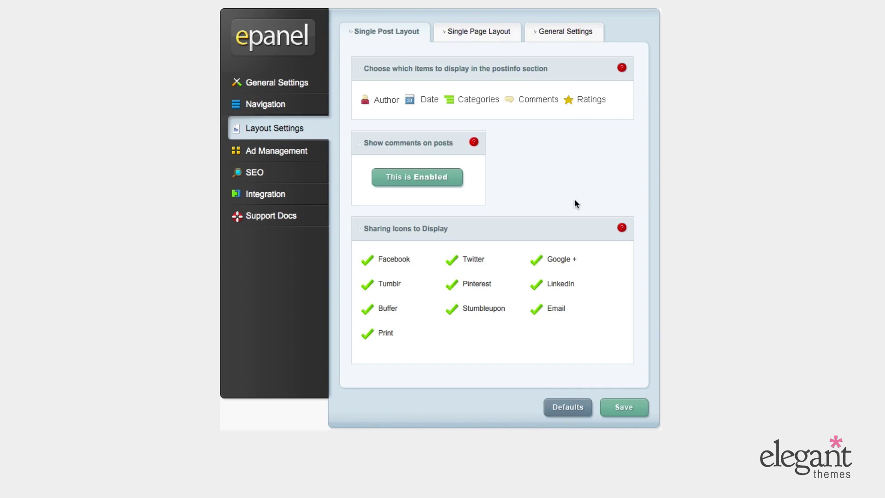
{"action": "left_click", "coordinate": [529, 99]}
{"action": "left_click", "coordinate": [588, 99]}
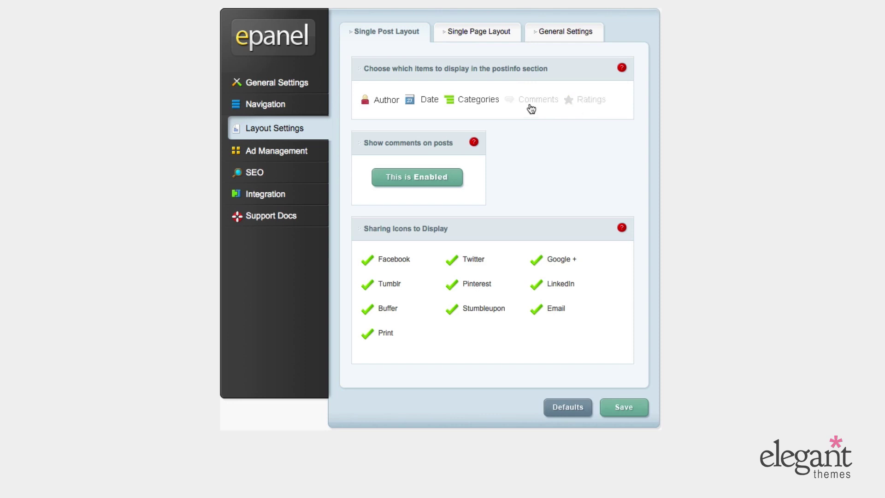
{"action": "left_click", "coordinate": [478, 101]}
{"action": "left_click", "coordinate": [473, 106]}
{"action": "left_click", "coordinate": [535, 103]}
{"action": "left_click", "coordinate": [583, 102]}
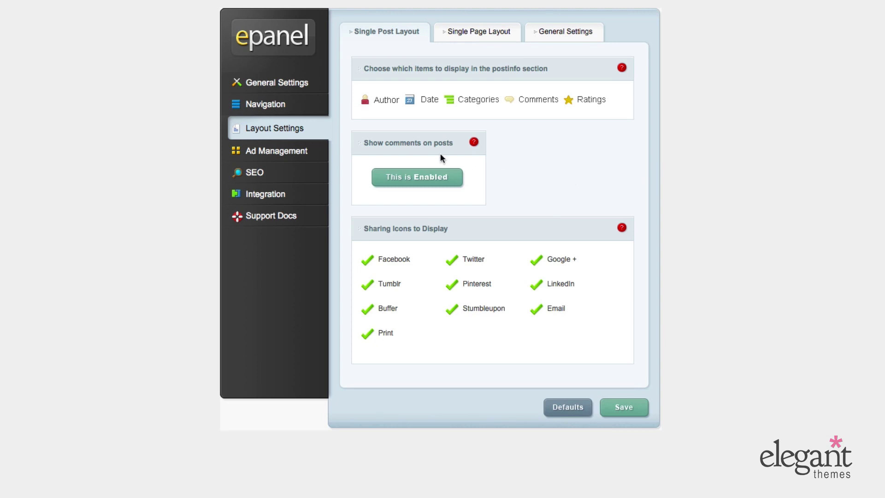
- Toggle post comments and Google+, LinkedIn, Email sharing off and back on, then view Single Page Layout
{"action": "left_click", "coordinate": [402, 171]}
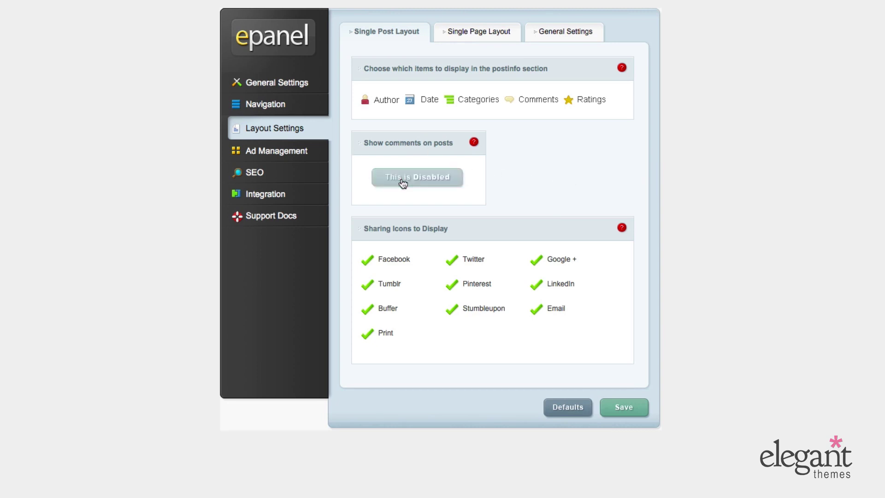
{"action": "left_click", "coordinate": [403, 182]}
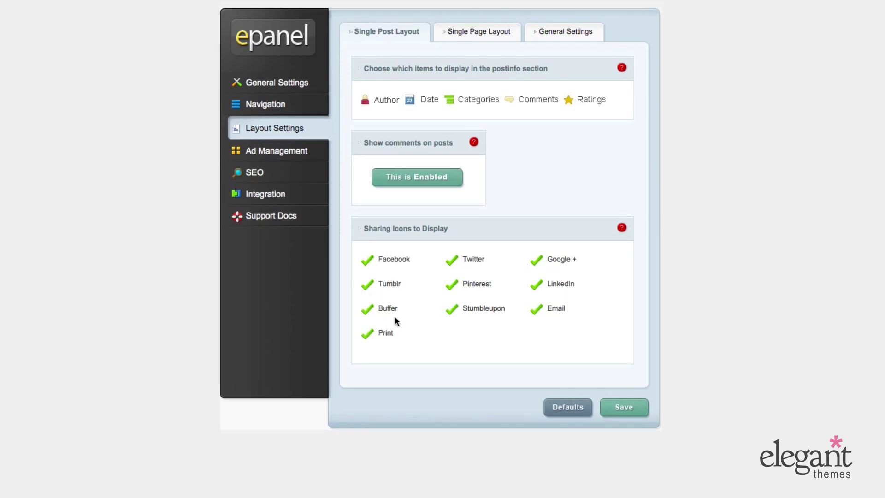
{"action": "left_click", "coordinate": [536, 262]}
{"action": "left_click", "coordinate": [537, 286]}
{"action": "left_click", "coordinate": [537, 309]}
{"action": "left_click", "coordinate": [538, 286]}
{"action": "left_click", "coordinate": [537, 262]}
{"action": "left_click", "coordinate": [536, 307]}
{"action": "left_click", "coordinate": [479, 36]}
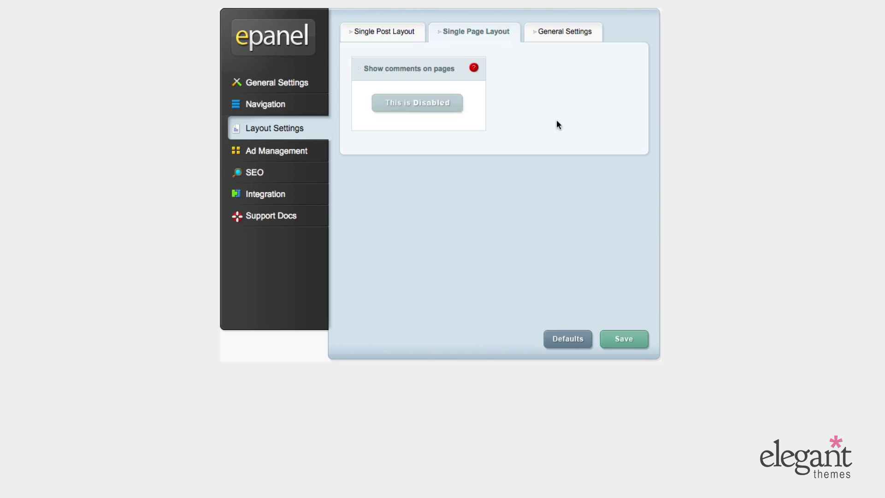
- In Layout's General Settings, toggle post info Author and Date off and back on
{"action": "left_click", "coordinate": [572, 32]}
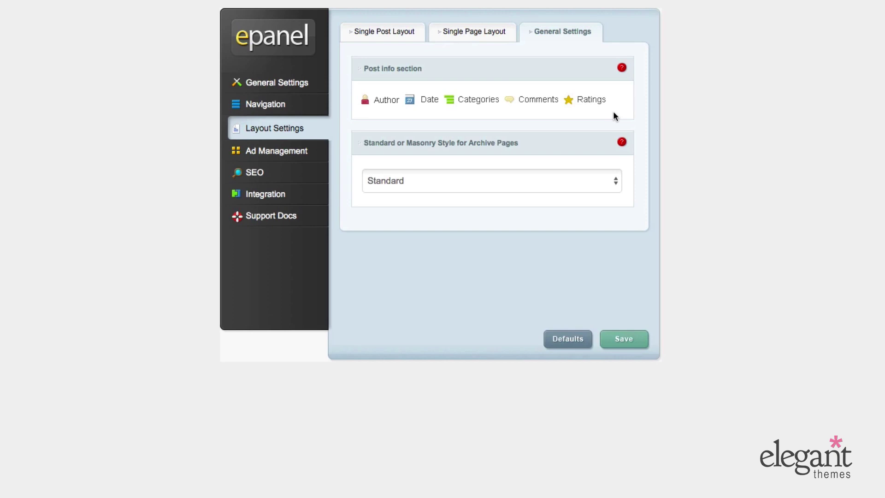
{"action": "left_click", "coordinate": [402, 100]}
{"action": "left_click", "coordinate": [410, 101]}
{"action": "left_click", "coordinate": [406, 100]}
{"action": "left_click", "coordinate": [381, 104]}
- Check the archive page style dropdown twice, keeping Standard
{"action": "left_click", "coordinate": [474, 187]}
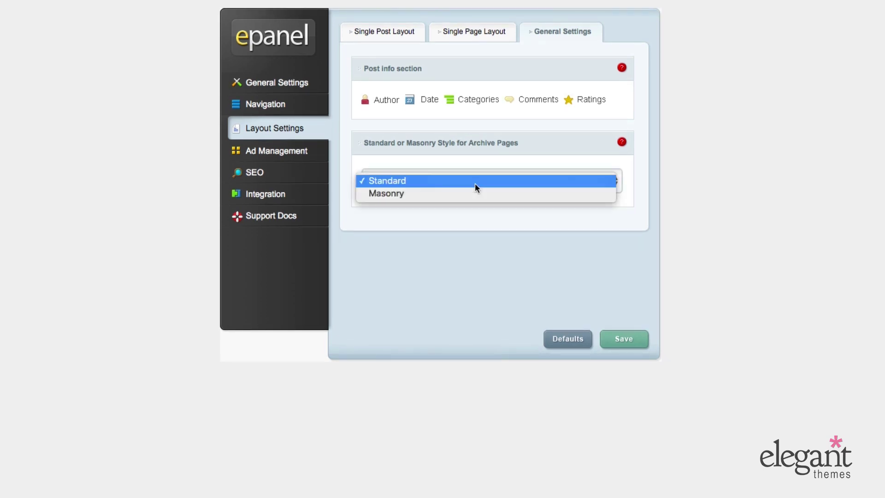
{"action": "left_click", "coordinate": [477, 230]}
{"action": "left_click", "coordinate": [436, 186]}
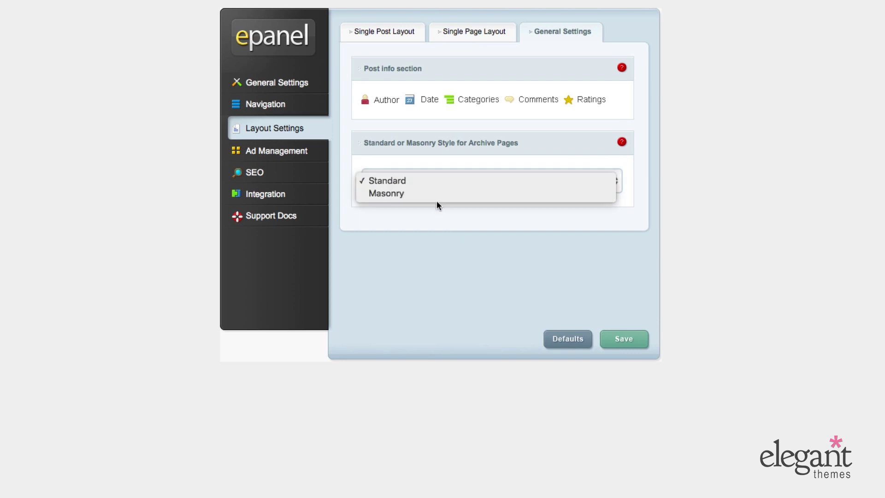
{"action": "left_click", "coordinate": [449, 249]}
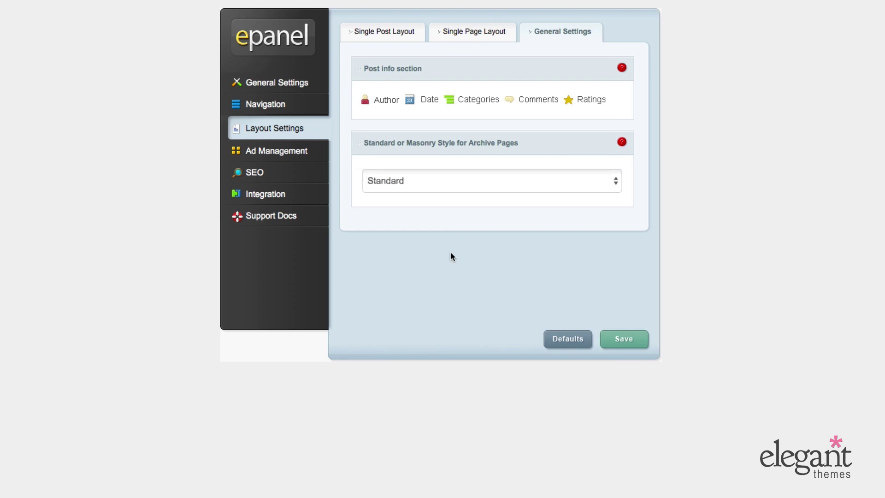
- In Ad Management, toggle the Header ad on and off and visit its image, URL and AdSense fields
{"action": "left_click", "coordinate": [288, 157]}
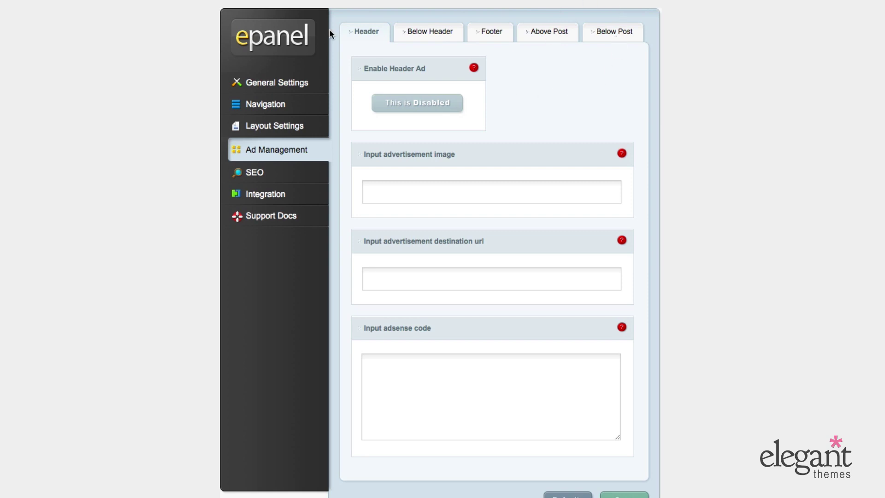
{"action": "left_click", "coordinate": [409, 108]}
{"action": "left_click", "coordinate": [415, 104]}
{"action": "left_click", "coordinate": [463, 192]}
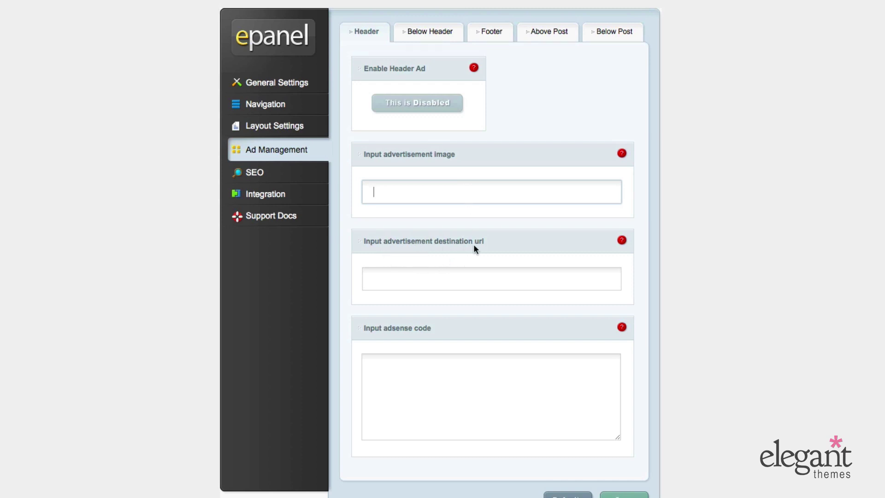
{"action": "left_click", "coordinate": [477, 285]}
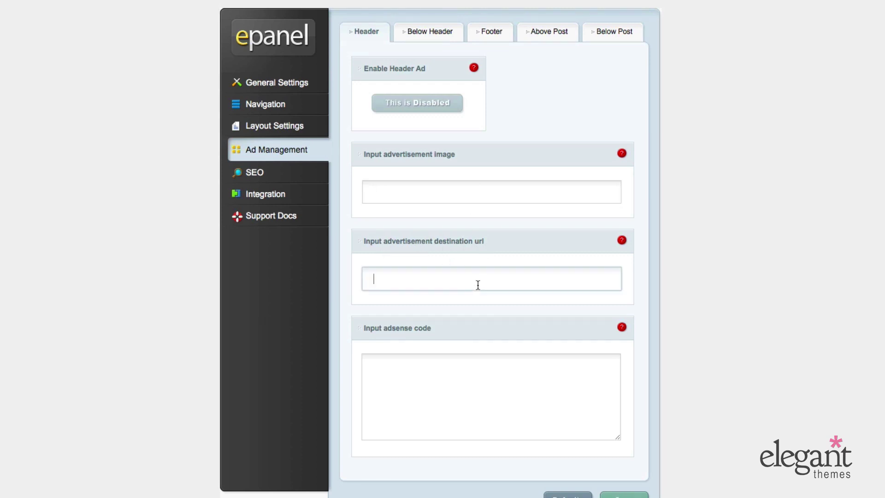
{"action": "left_click", "coordinate": [467, 400]}
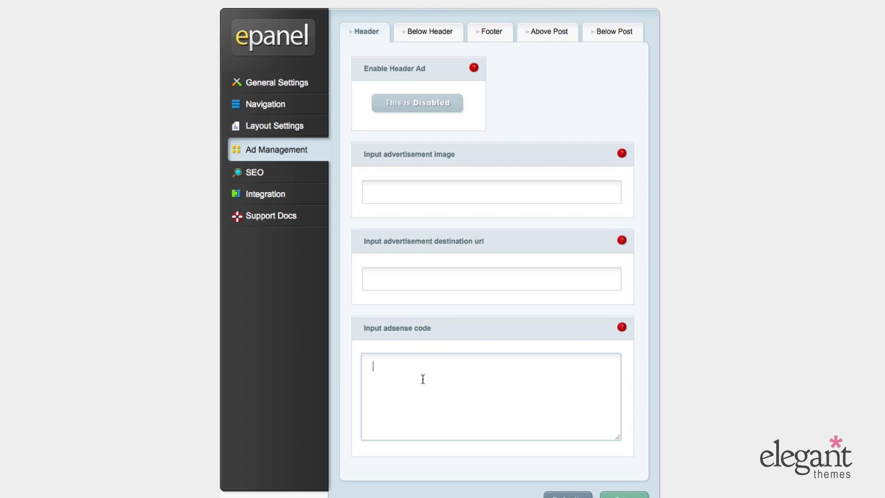
- View the Below Header, Footer, Above Post and Below Post ad tabs in turn
{"action": "left_click", "coordinate": [420, 30]}
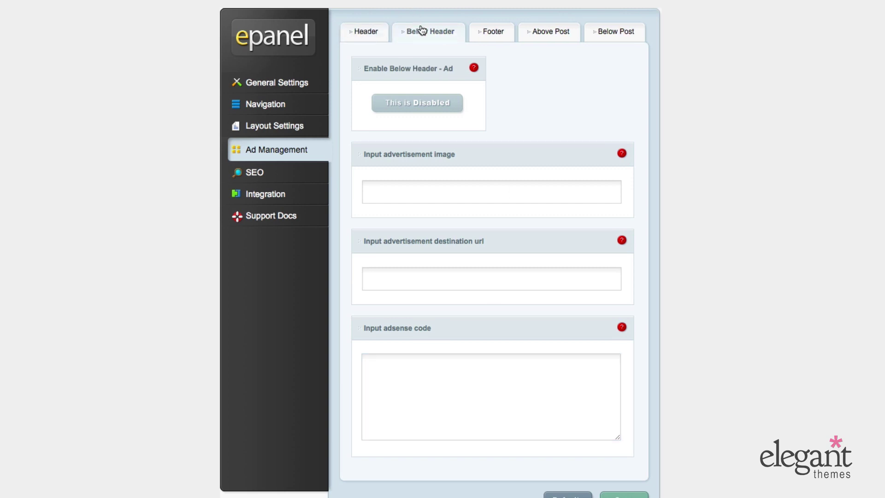
{"action": "left_click", "coordinate": [493, 33]}
{"action": "left_click", "coordinate": [548, 33]}
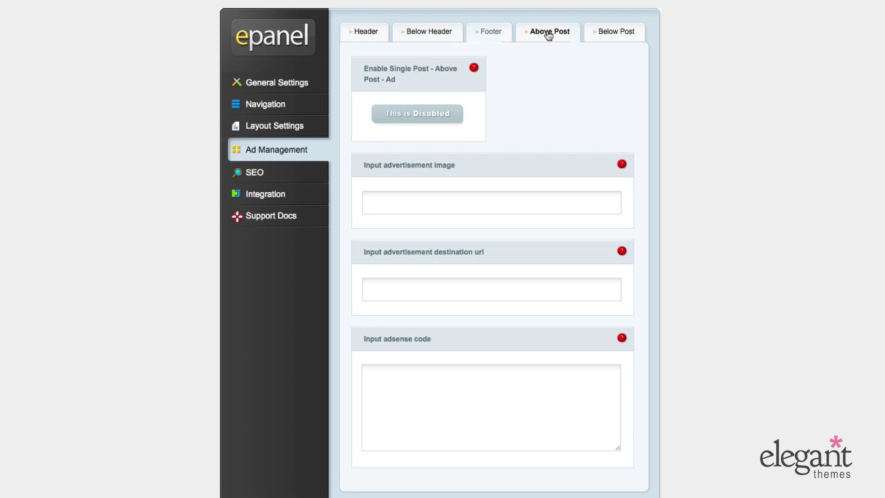
{"action": "left_click", "coordinate": [603, 34]}
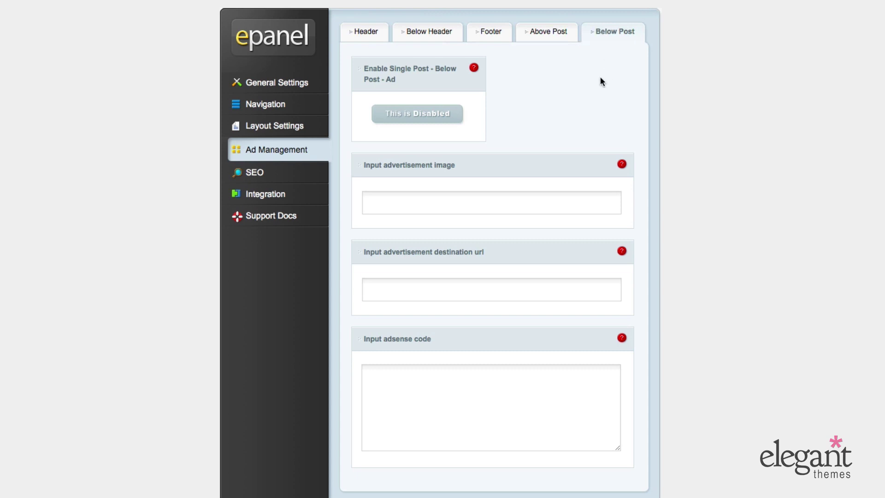
- Open SEO settings and read the Enable meta keywords help popup
{"action": "left_click", "coordinate": [257, 174]}
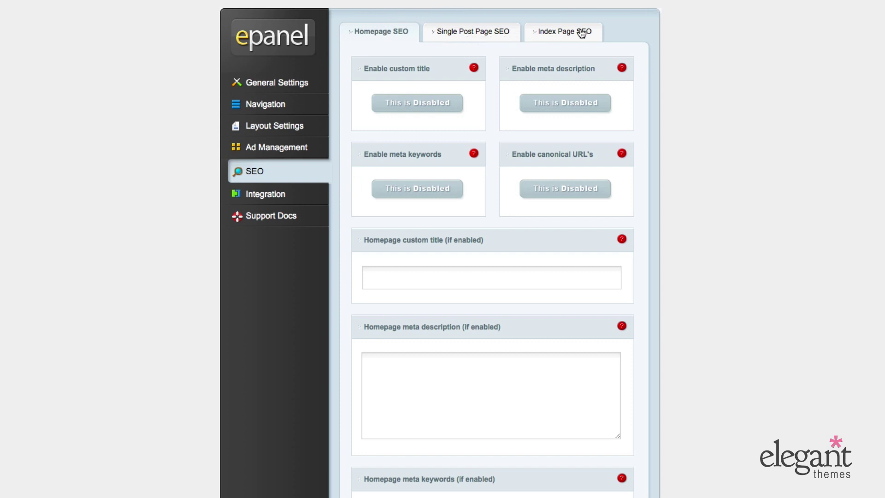
{"action": "scroll", "coordinate": [525, 152], "scroll_direction": "down", "scroll_amount": 2}
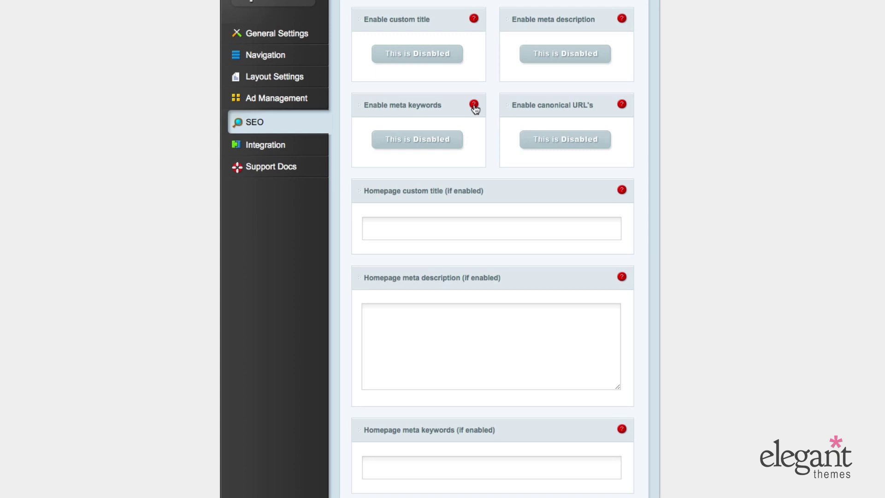
{"action": "left_click", "coordinate": [474, 105]}
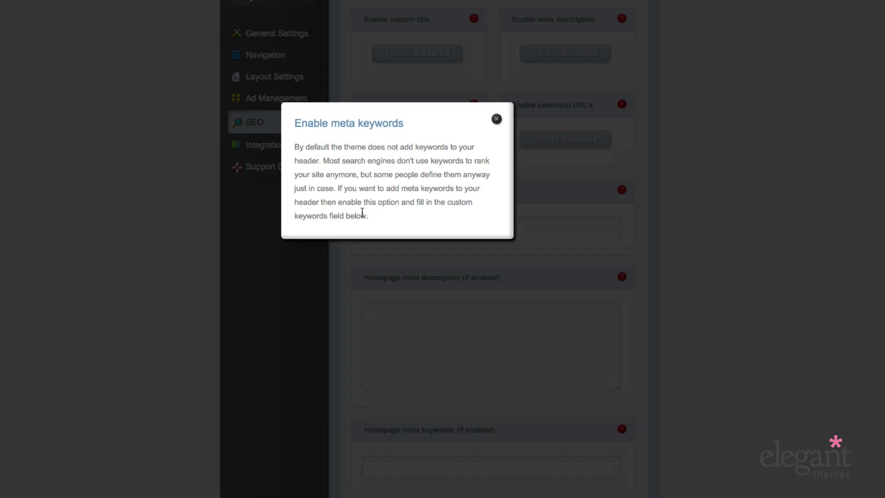
{"action": "left_click_drag", "start_coordinate": [362, 213], "coordinate": [287, 142]}
{"action": "left_click", "coordinate": [433, 166]}
- Close the meta keywords help and review Homepage SEO: BlogName | Blog description titles, | separator
{"action": "left_click", "coordinate": [496, 121]}
{"action": "scroll", "coordinate": [567, 231], "scroll_direction": "down", "scroll_amount": 5}
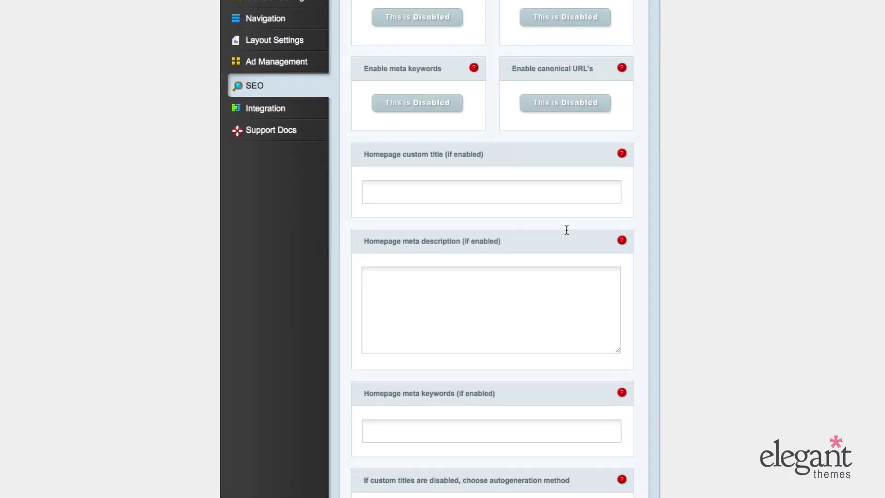
{"action": "scroll", "coordinate": [566, 231], "scroll_direction": "down", "scroll_amount": 1}
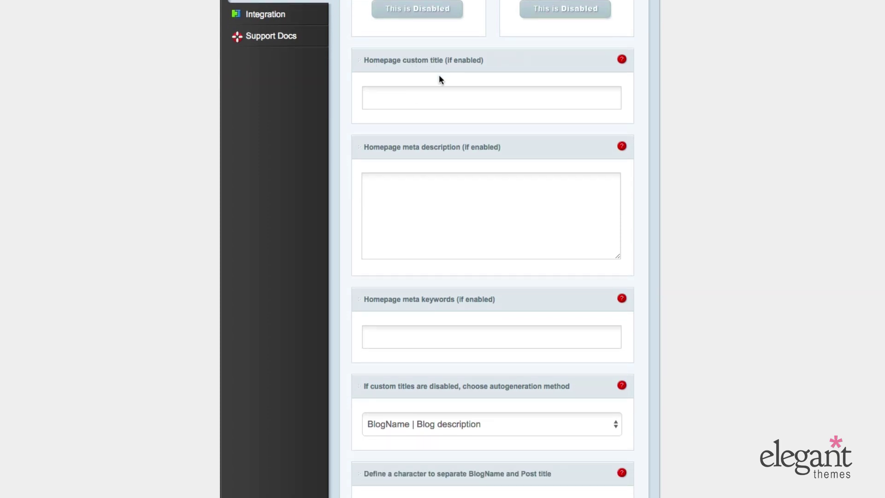
{"action": "scroll", "coordinate": [452, 118], "scroll_direction": "down", "scroll_amount": 2}
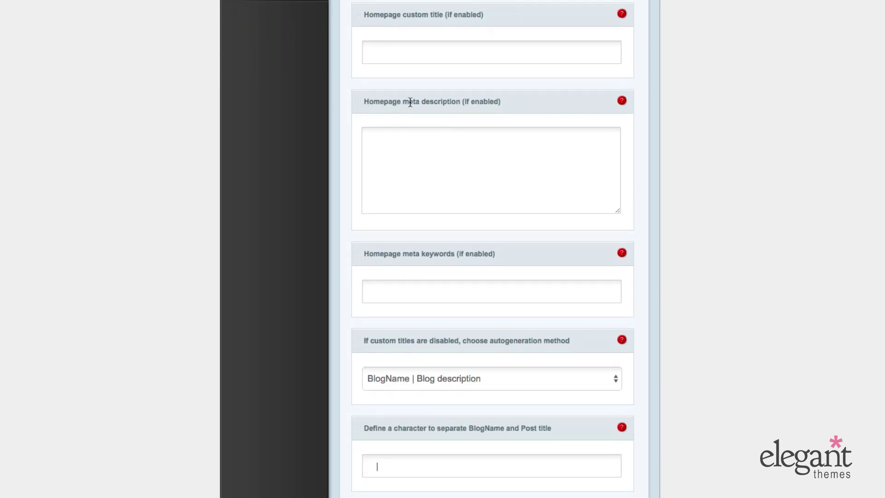
{"action": "scroll", "coordinate": [469, 107], "scroll_direction": "up", "scroll_amount": 10}
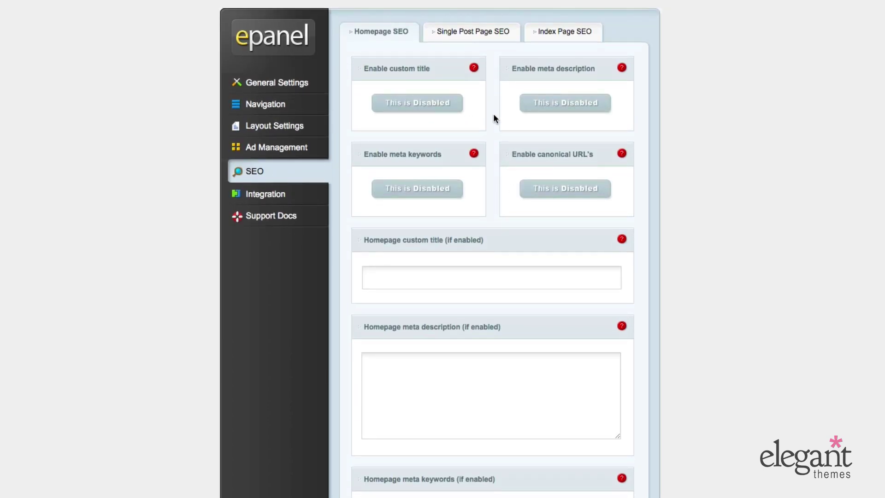
{"action": "scroll", "coordinate": [515, 153], "scroll_direction": "down", "scroll_amount": 11}
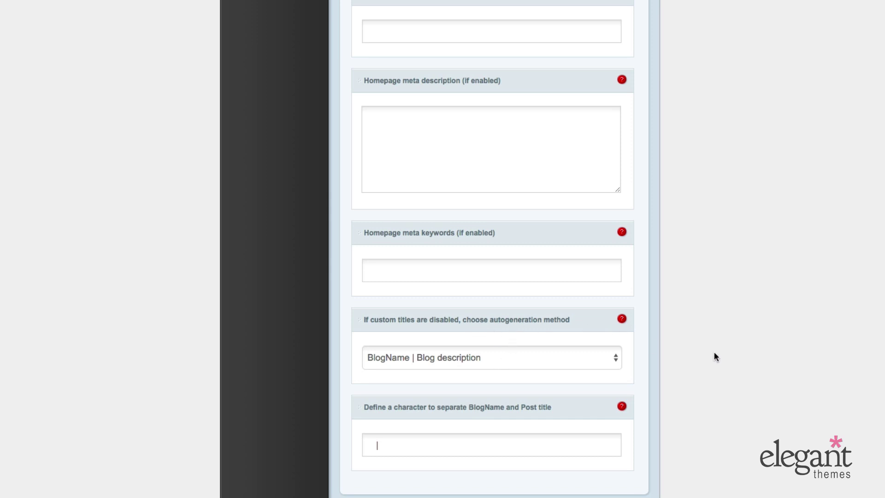
{"action": "scroll", "coordinate": [714, 351], "scroll_direction": "down", "scroll_amount": 1}
{"action": "scroll", "coordinate": [715, 352], "scroll_direction": "up", "scroll_amount": 1}
{"action": "left_click", "coordinate": [368, 446]}
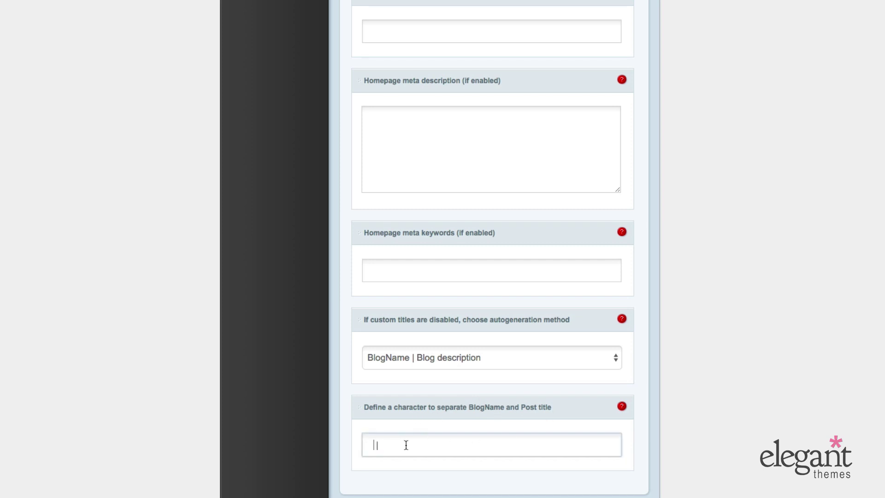
{"action": "scroll", "coordinate": [502, 438], "scroll_direction": "up", "scroll_amount": 5}
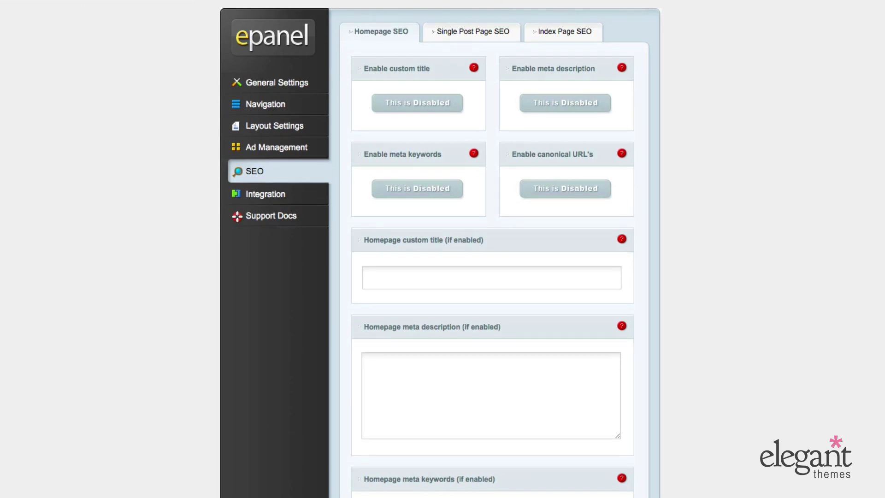
{"action": "left_click", "coordinate": [478, 37]}
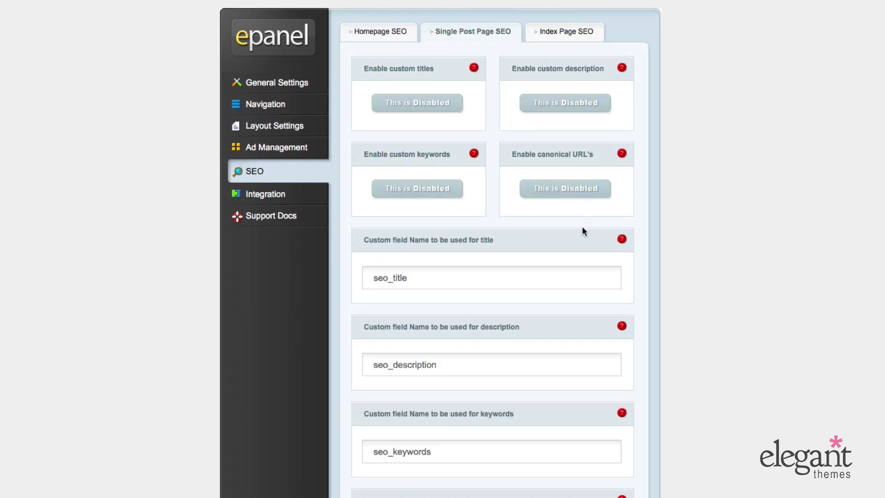
{"action": "scroll", "coordinate": [576, 232], "scroll_direction": "down", "scroll_amount": 3}
{"action": "scroll", "coordinate": [577, 231], "scroll_direction": "up", "scroll_amount": 2}
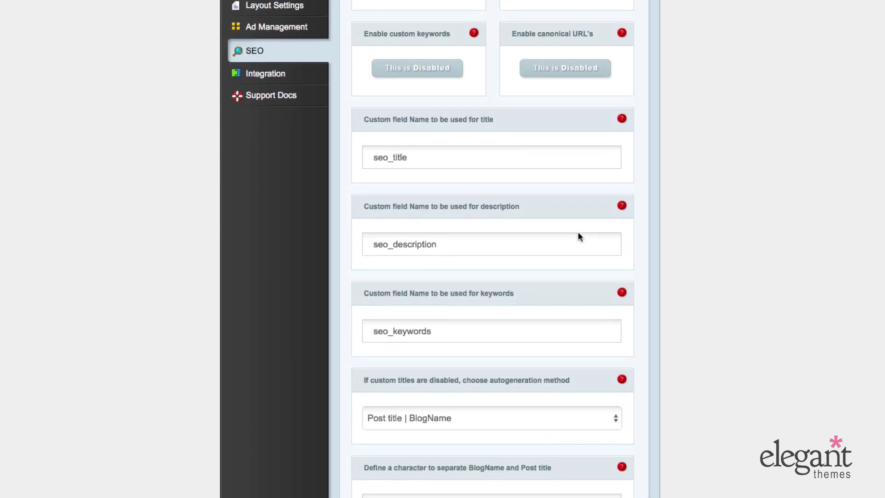
{"action": "scroll", "coordinate": [577, 231], "scroll_direction": "down", "scroll_amount": 2}
{"action": "scroll", "coordinate": [544, 102], "scroll_direction": "up", "scroll_amount": 2}
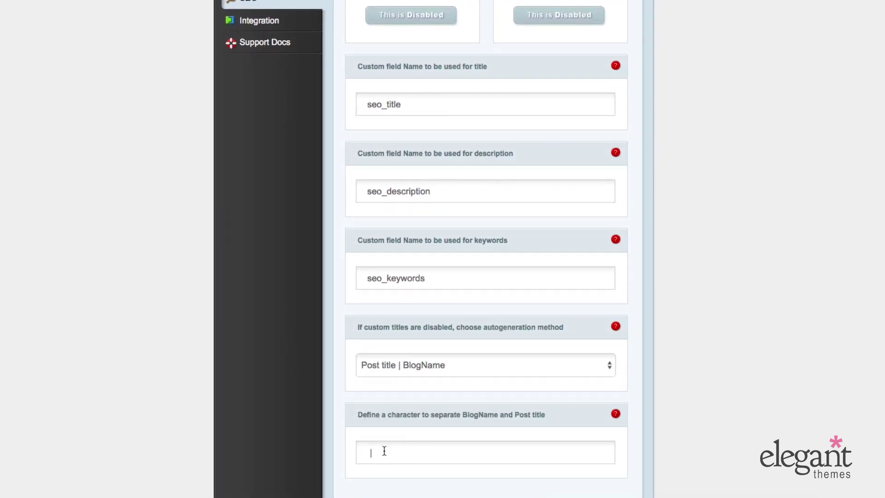
{"action": "left_click", "coordinate": [384, 451]}
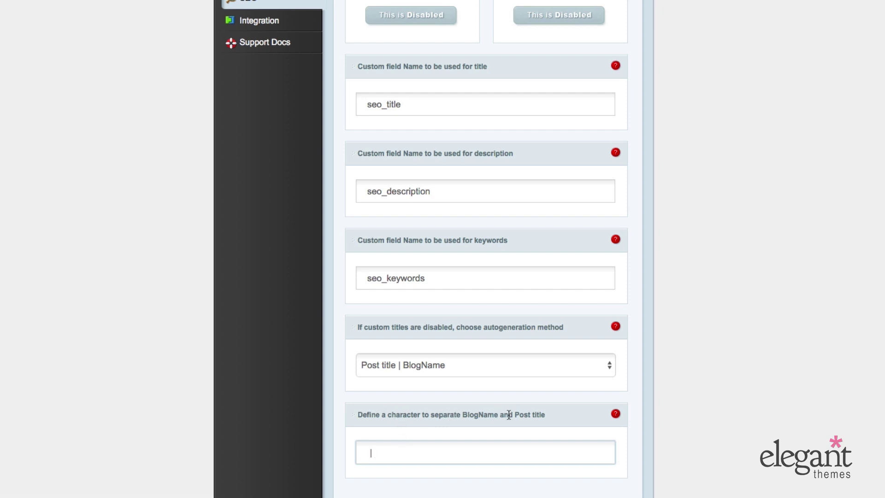
{"action": "scroll", "coordinate": [520, 415], "scroll_direction": "up", "scroll_amount": 1}
{"action": "left_click", "coordinate": [455, 367]}
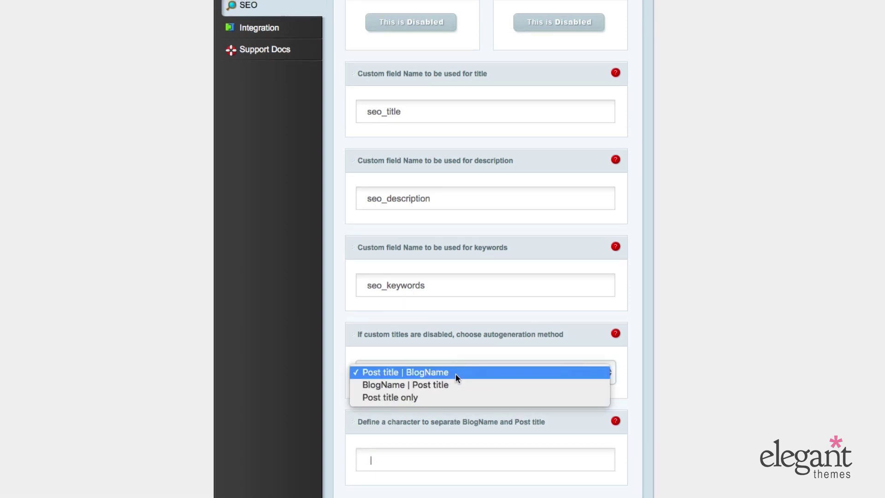
{"action": "left_click", "coordinate": [461, 372]}
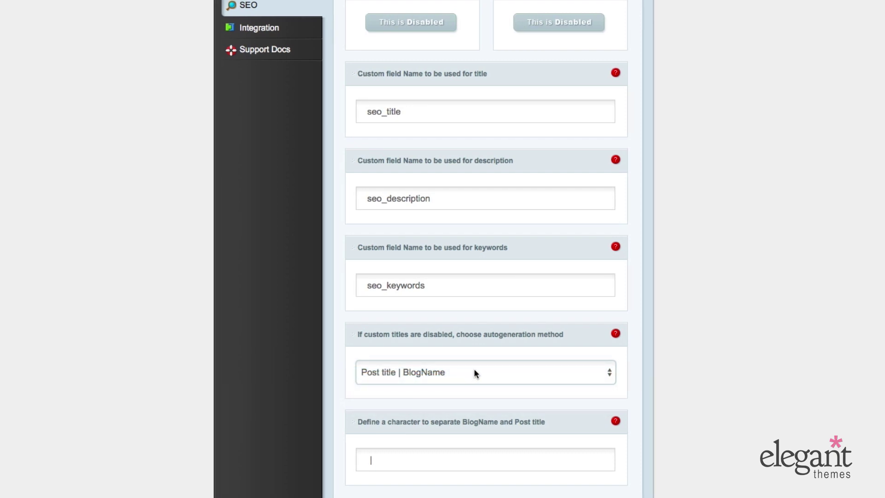
{"action": "left_click", "coordinate": [450, 372]}
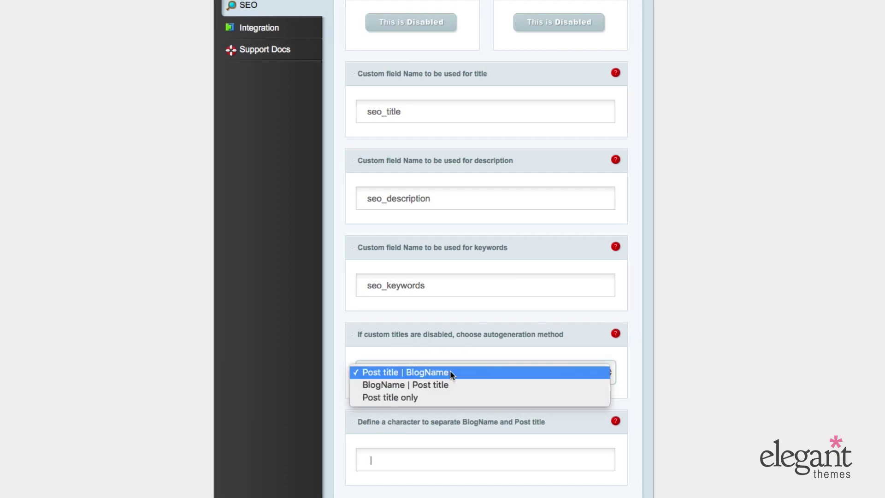
{"action": "left_click", "coordinate": [451, 372]}
{"action": "scroll", "coordinate": [450, 372], "scroll_direction": "up", "scroll_amount": 2}
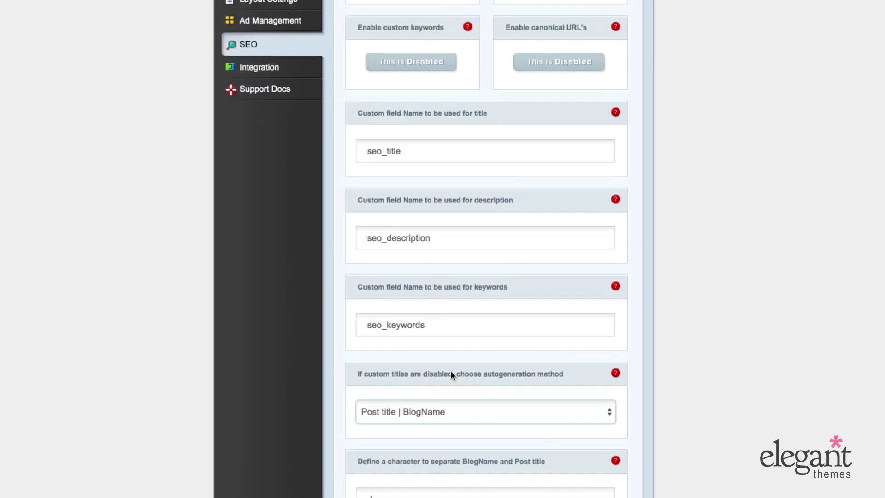
{"action": "left_click", "coordinate": [441, 323]}
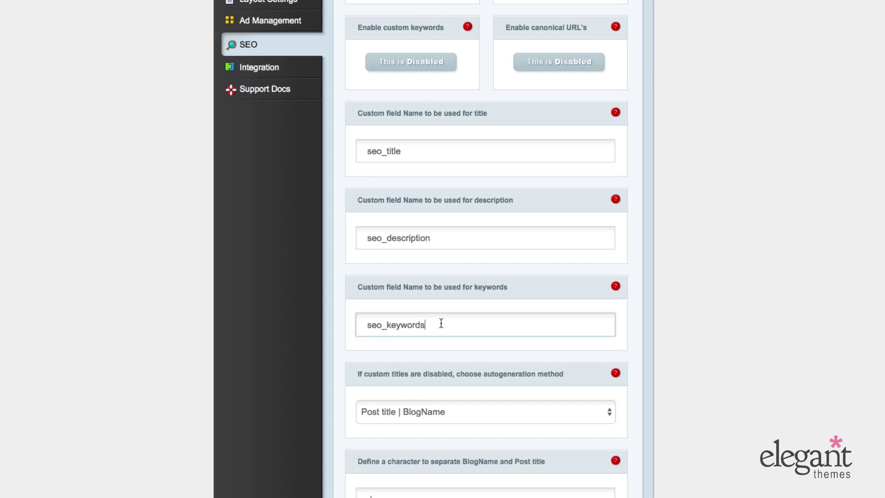
{"action": "scroll", "coordinate": [443, 322], "scroll_direction": "up", "scroll_amount": 1}
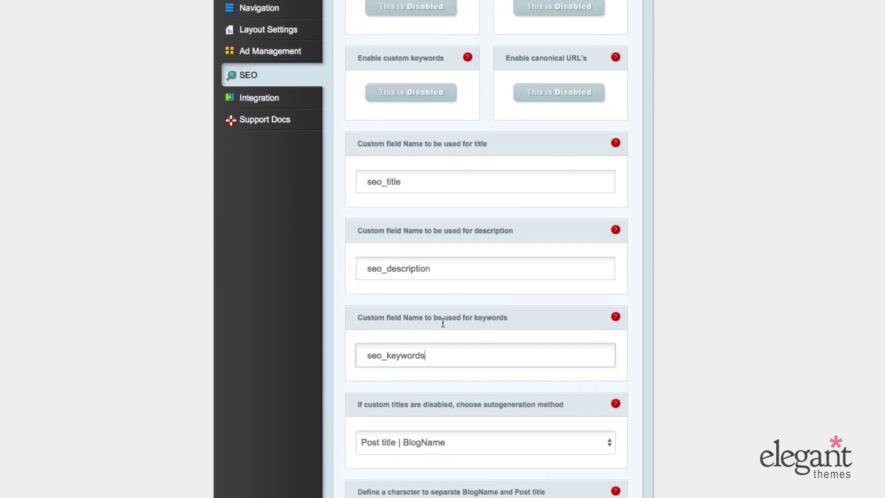
{"action": "left_click", "coordinate": [443, 268]}
{"action": "left_click", "coordinate": [428, 182]}
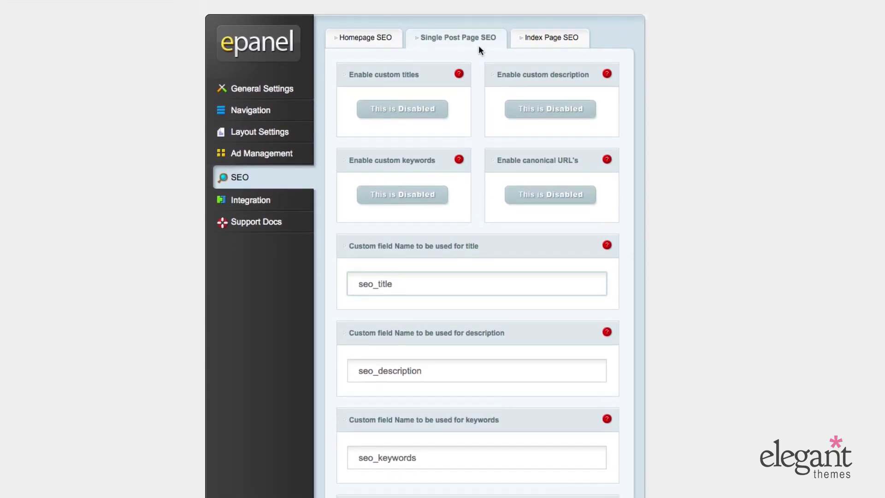
- Switch to Index Page SEO, keeping Category name | BlogName title autogeneration, and focus the separator field
{"action": "left_click", "coordinate": [549, 21]}
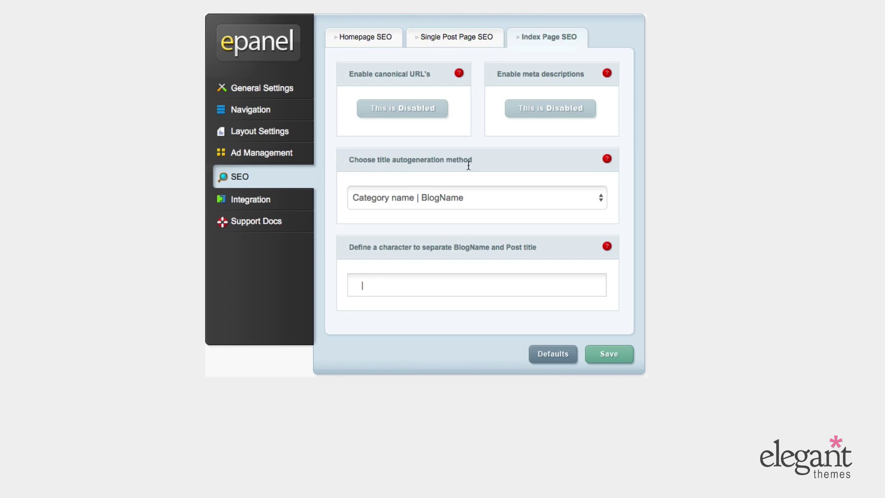
{"action": "left_click", "coordinate": [470, 197]}
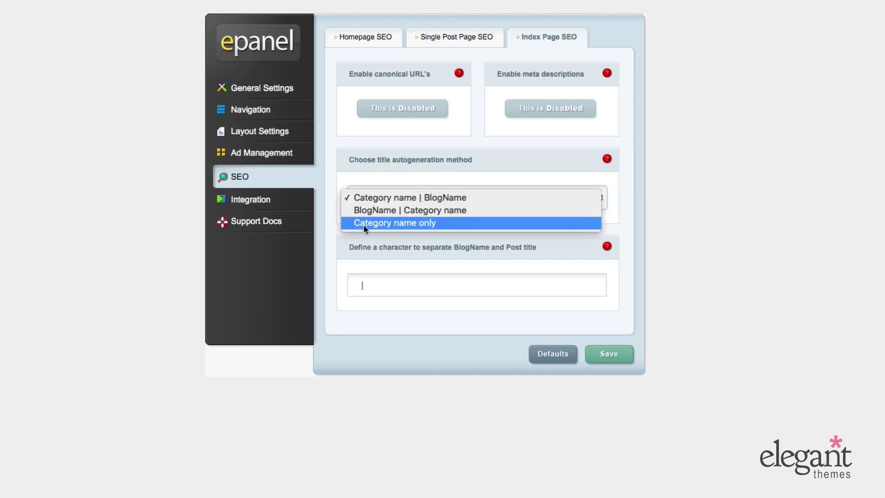
{"action": "left_click", "coordinate": [513, 163]}
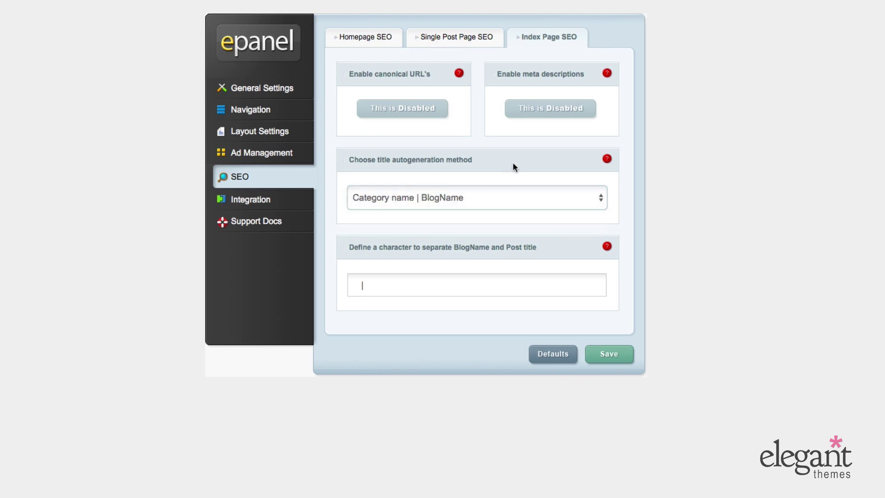
{"action": "left_click", "coordinate": [375, 285]}
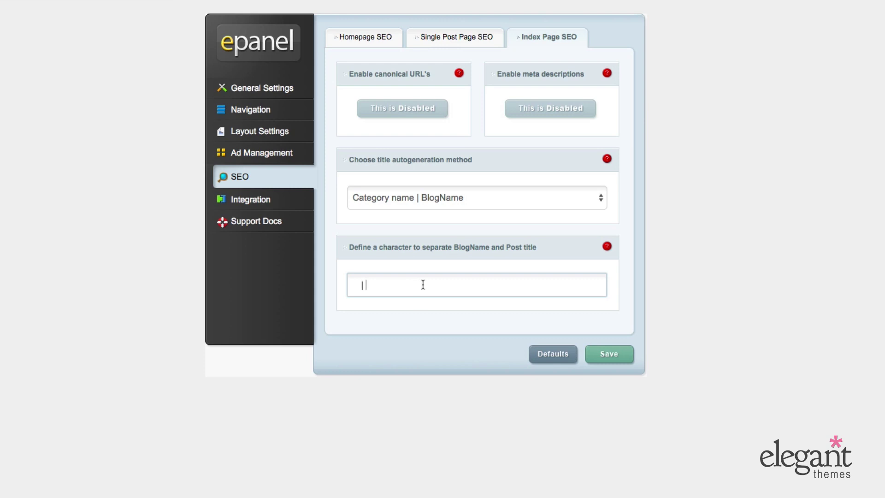
- Show the Integration section and review its header, body and post code fields
{"action": "left_click", "coordinate": [249, 201]}
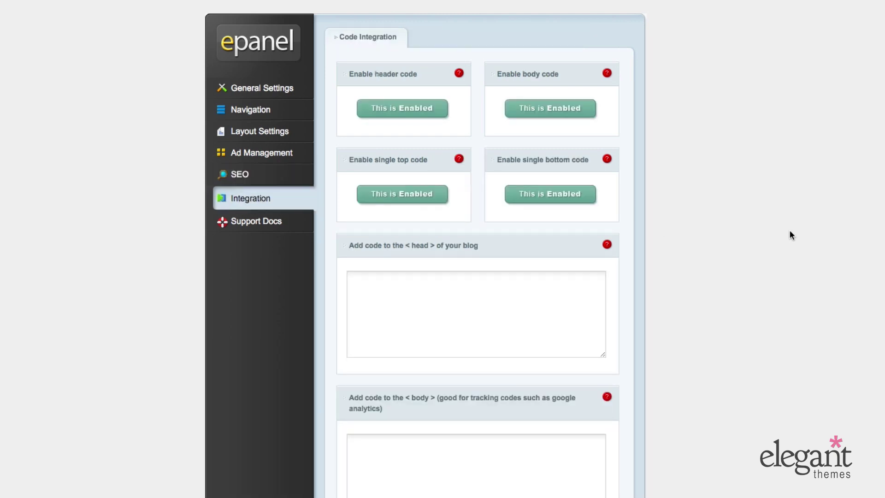
{"action": "scroll", "coordinate": [769, 242], "scroll_direction": "down", "scroll_amount": 2}
{"action": "scroll", "coordinate": [769, 241], "scroll_direction": "up", "scroll_amount": 2}
{"action": "scroll", "coordinate": [679, 164], "scroll_direction": "down", "scroll_amount": 8}
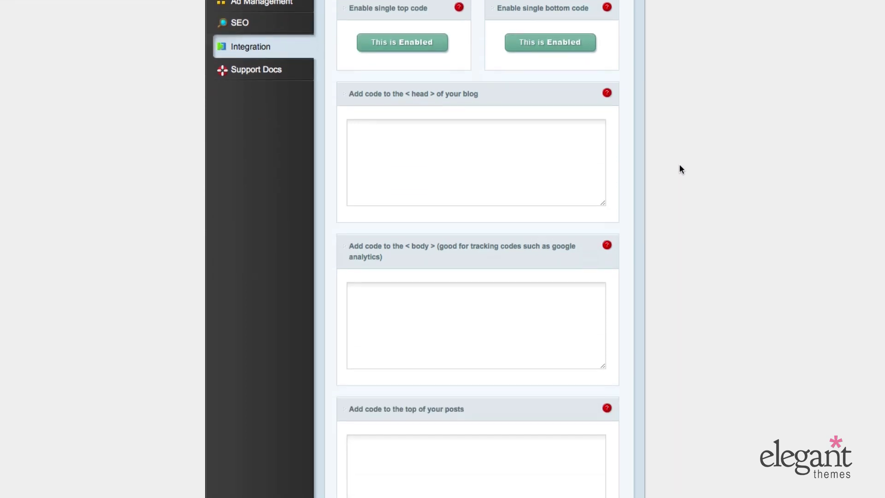
{"action": "scroll", "coordinate": [682, 169], "scroll_direction": "up", "scroll_amount": 8}
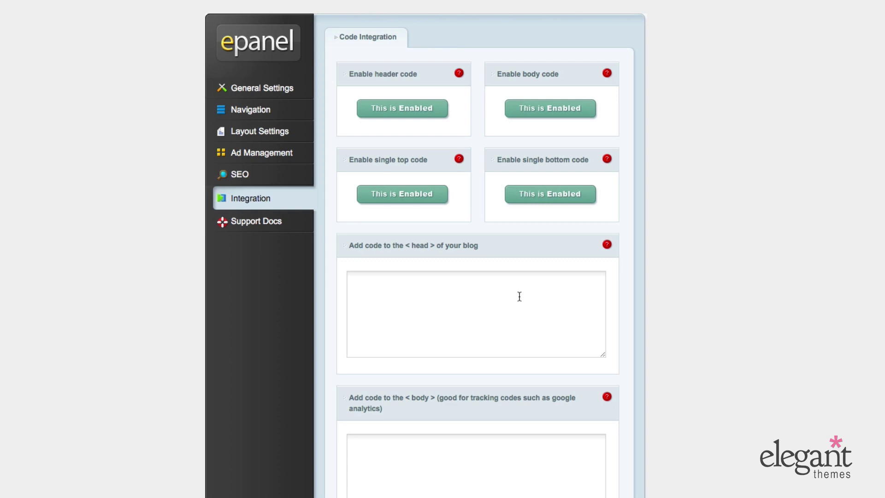
{"action": "scroll", "coordinate": [519, 296], "scroll_direction": "down", "scroll_amount": 3}
{"action": "scroll", "coordinate": [515, 308], "scroll_direction": "down", "scroll_amount": 2}
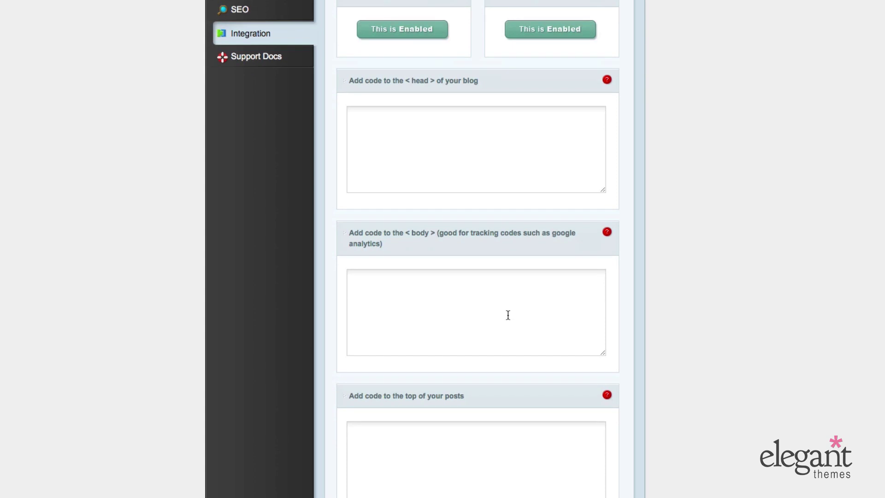
{"action": "scroll", "coordinate": [507, 314], "scroll_direction": "down", "scroll_amount": 1}
- Put the cursor in the body code textarea, then in the head code textarea
{"action": "left_click", "coordinate": [508, 312]}
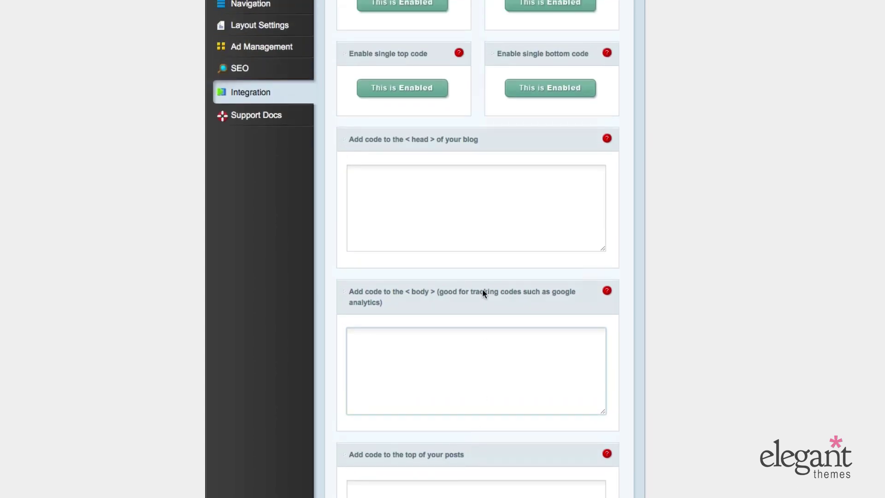
{"action": "scroll", "coordinate": [482, 289], "scroll_direction": "up", "scroll_amount": 3}
{"action": "left_click", "coordinate": [474, 287]}
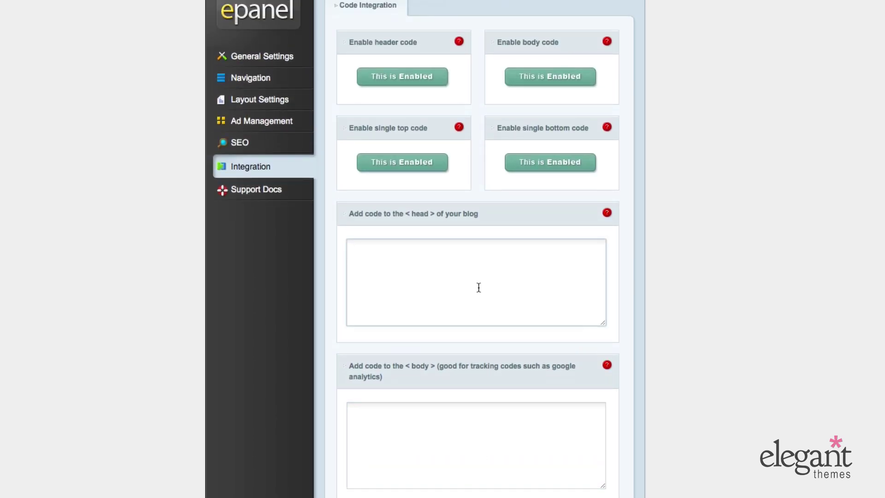
{"action": "scroll", "coordinate": [512, 472], "scroll_direction": "down", "scroll_amount": 8}
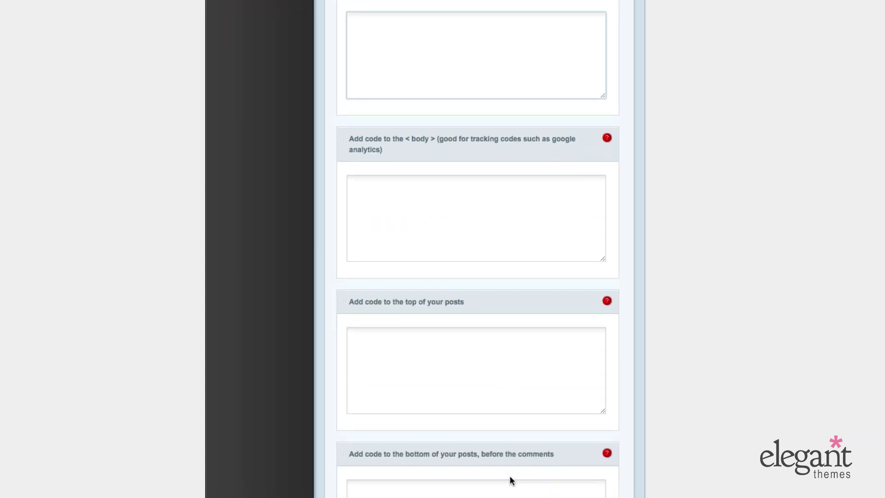
{"action": "scroll", "coordinate": [466, 275], "scroll_direction": "up", "scroll_amount": 6}
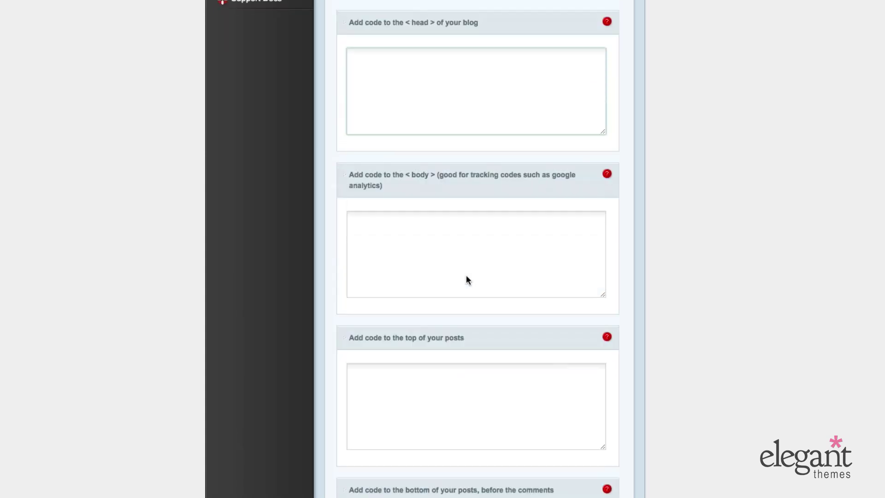
{"action": "scroll", "coordinate": [466, 280], "scroll_direction": "up", "scroll_amount": 1}
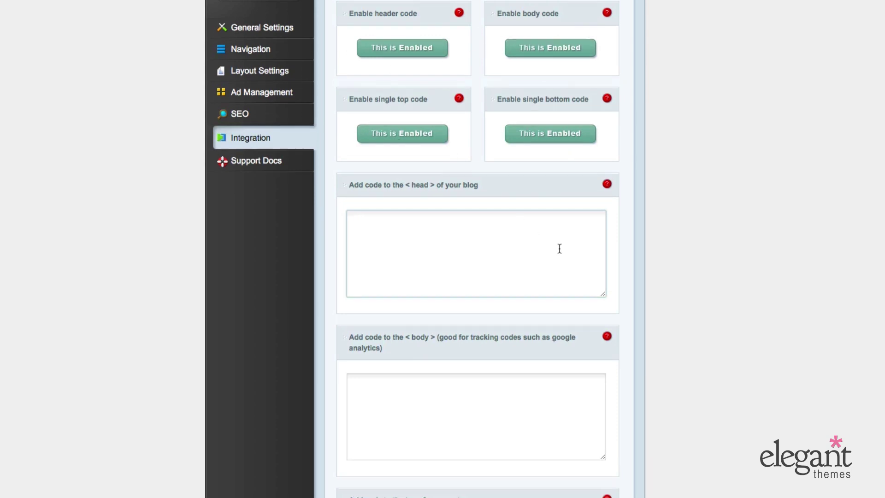
{"action": "scroll", "coordinate": [559, 248], "scroll_direction": "down", "scroll_amount": 7}
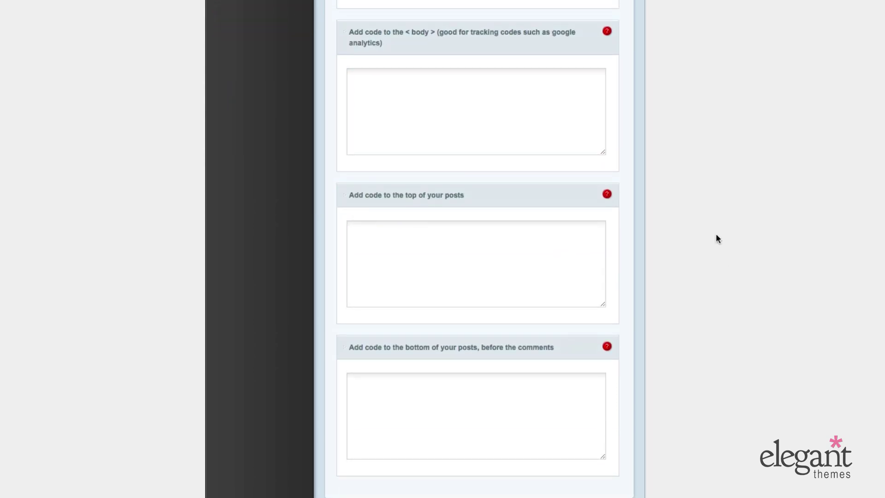
{"action": "scroll", "coordinate": [715, 234], "scroll_direction": "up", "scroll_amount": 6}
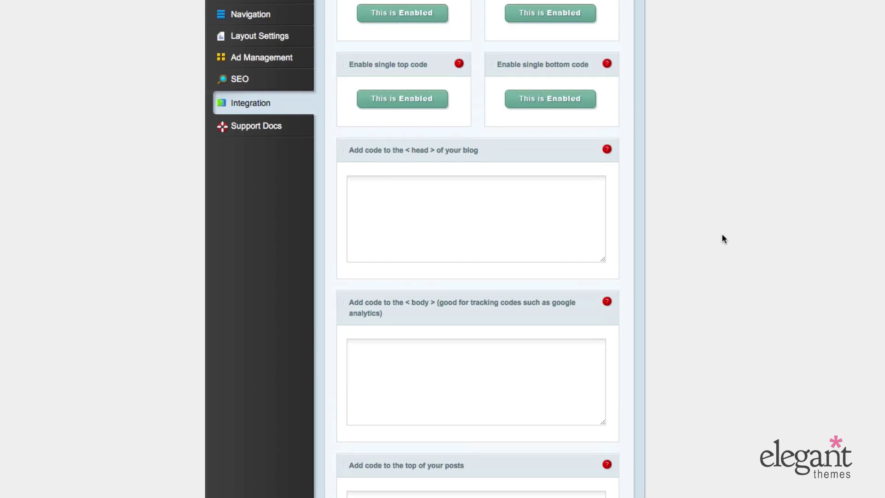
{"action": "scroll", "coordinate": [239, 213], "scroll_direction": "up", "scroll_amount": 1}
- Show Support Docs with its Documentation tab and Read Extra Documentation link
{"action": "left_click", "coordinate": [257, 180]}
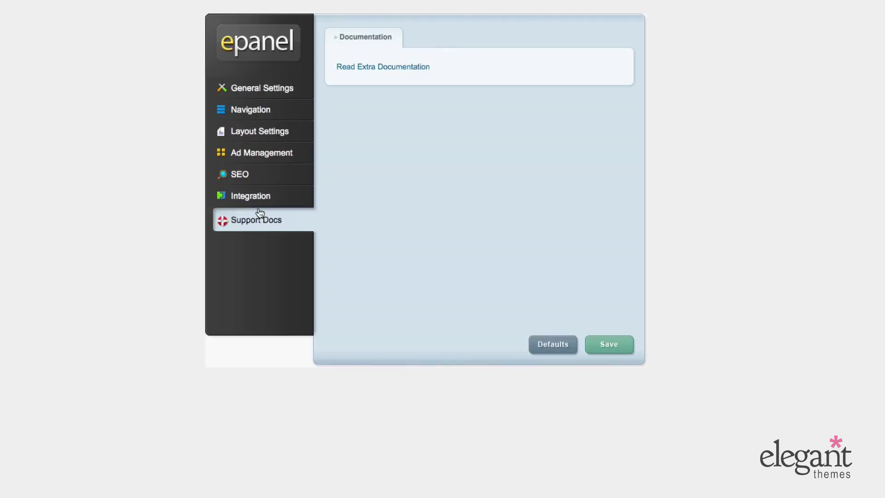